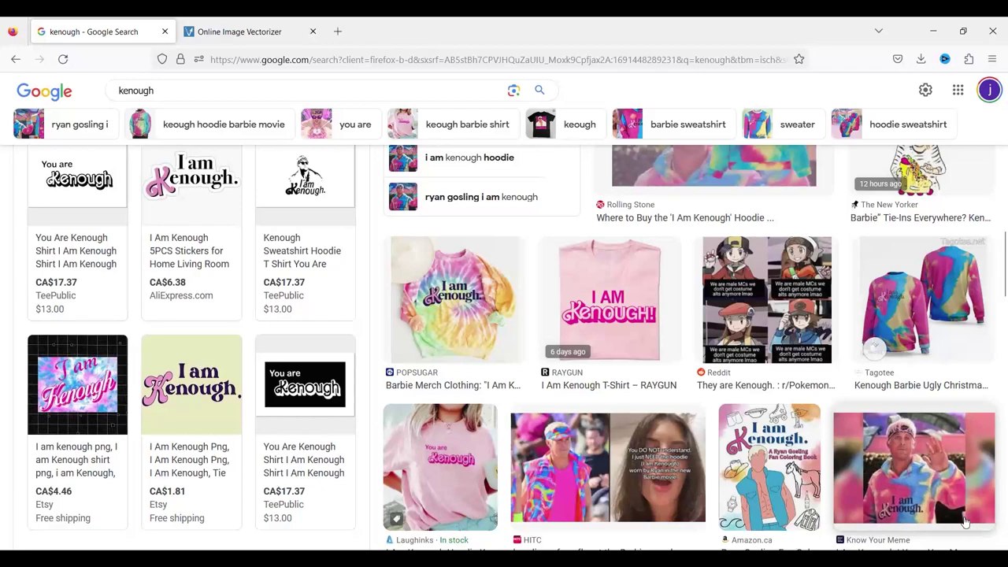
Step: Scroll the kenough image results to find the pink 'I am Kenough' sticker
scroll(323, 252, "up", 8)
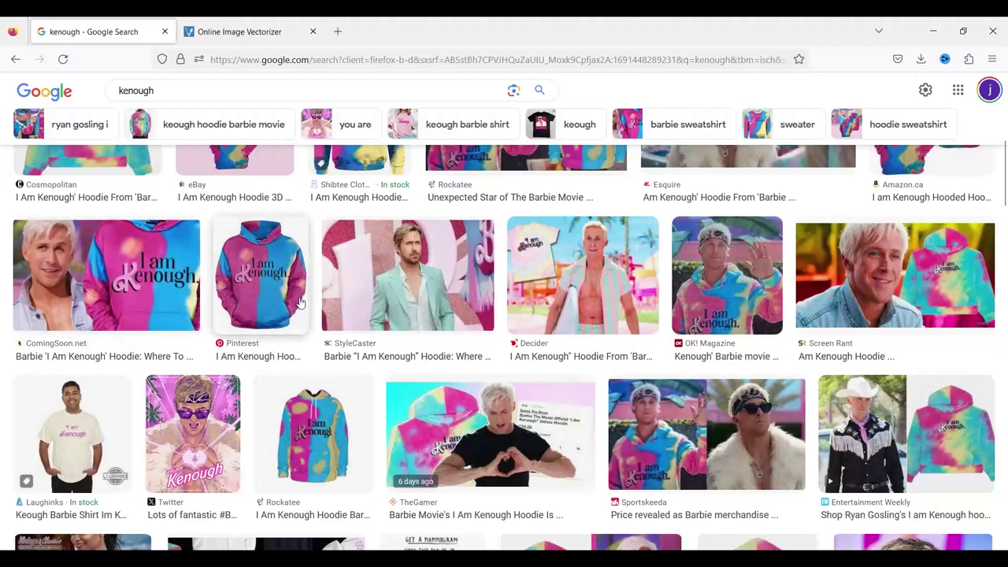
scroll(299, 303, "up", 10)
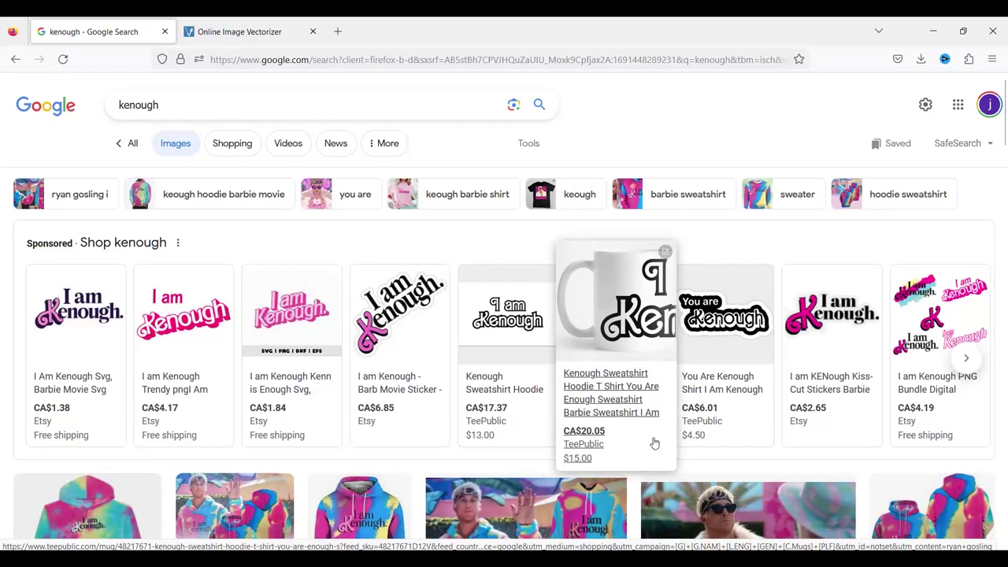
scroll(411, 445, "down", 3)
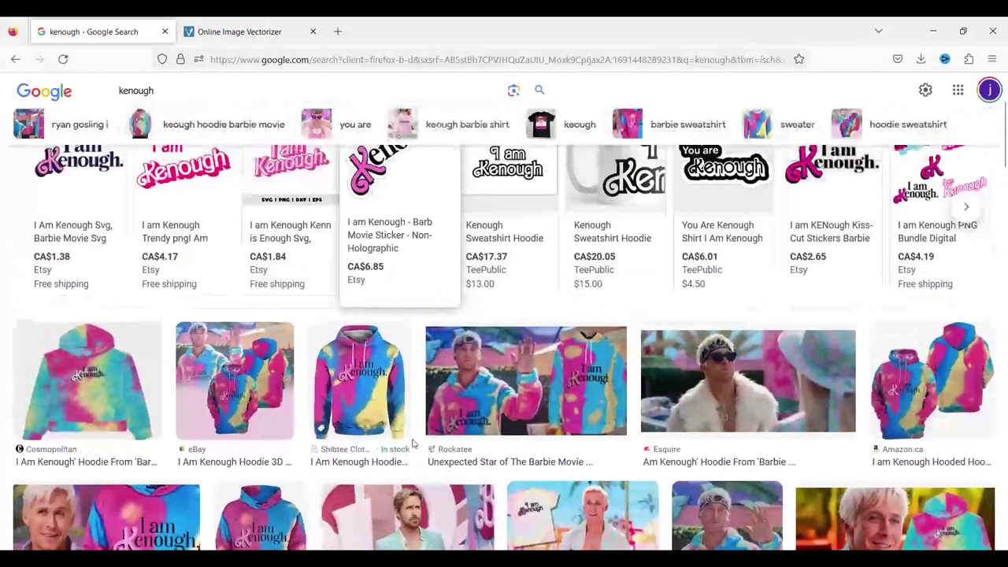
scroll(413, 449, "up", 3)
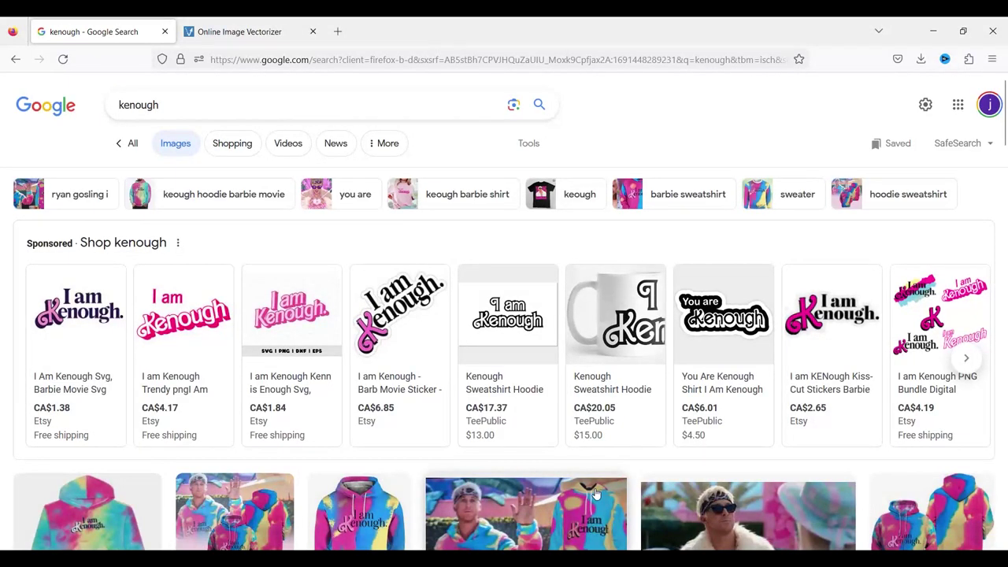
scroll(596, 494, "down", 1)
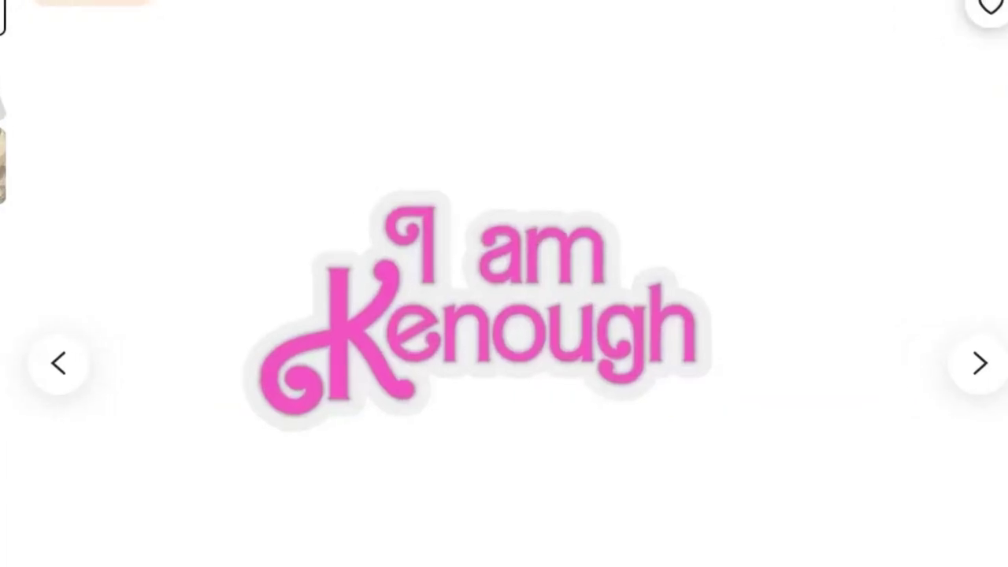
Step: Bring up Windows Start search to launch the Snipping Tool for the screenshot
key("super")
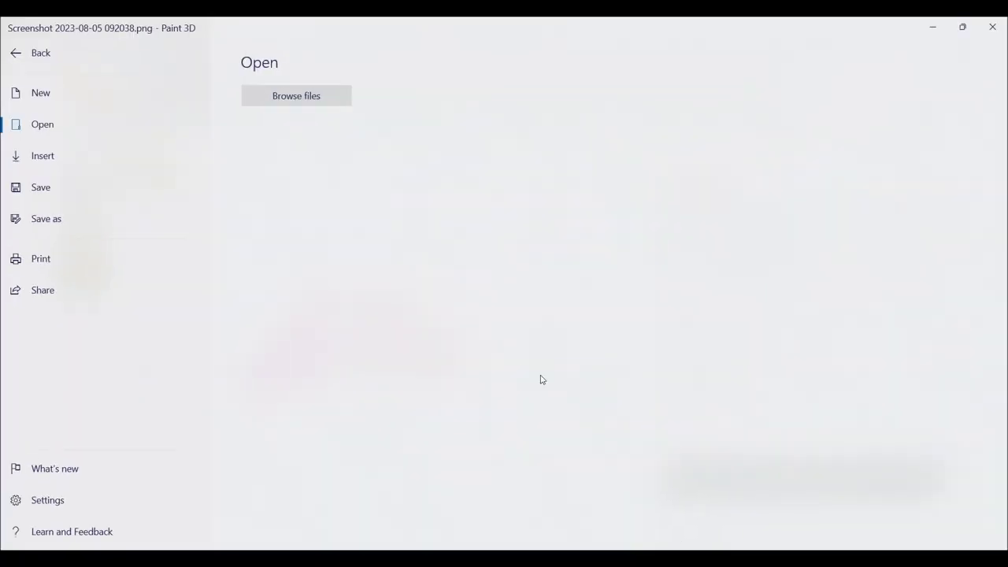
left_click(269, 97)
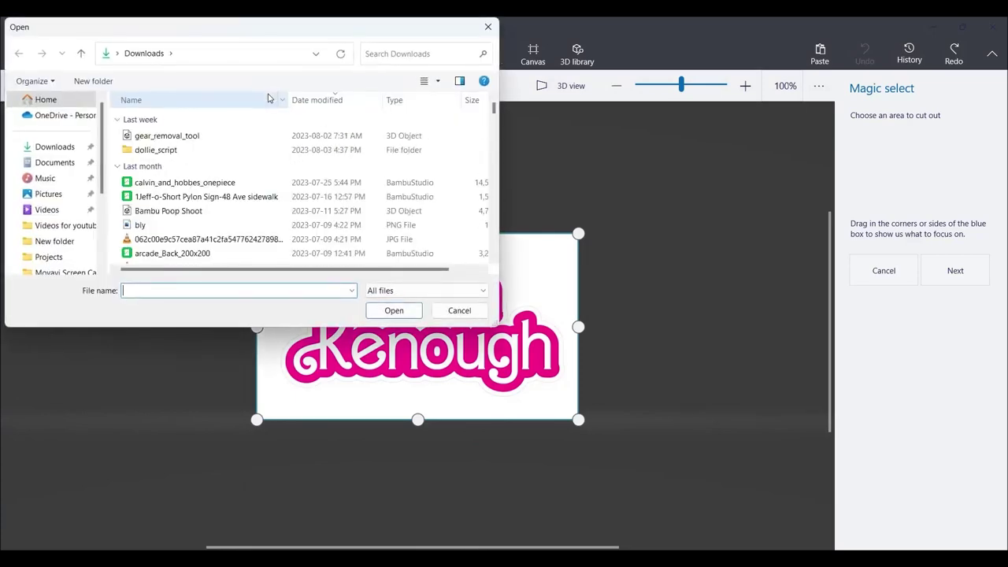
scroll(216, 182, "down", 2)
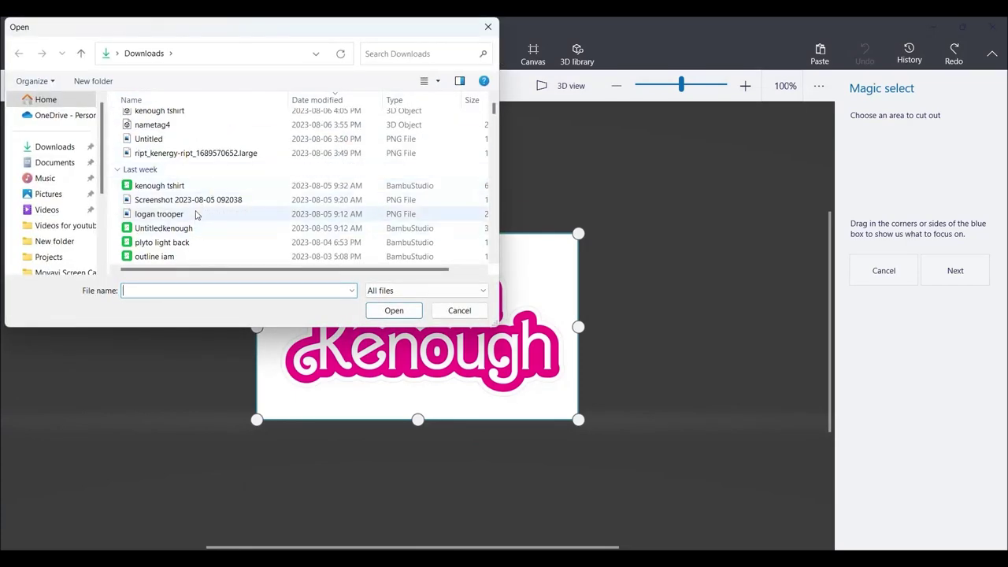
left_click(197, 200)
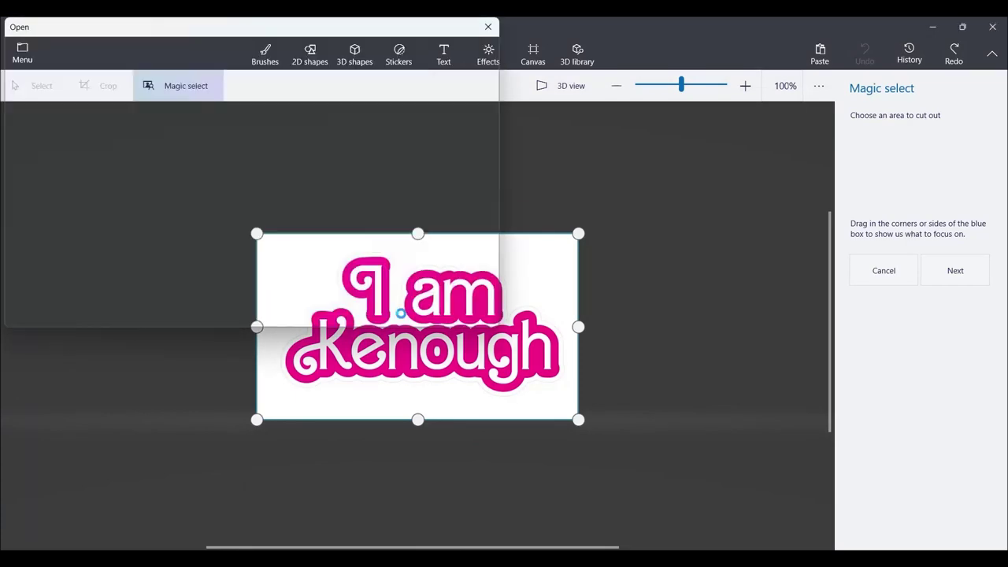
left_click(402, 314)
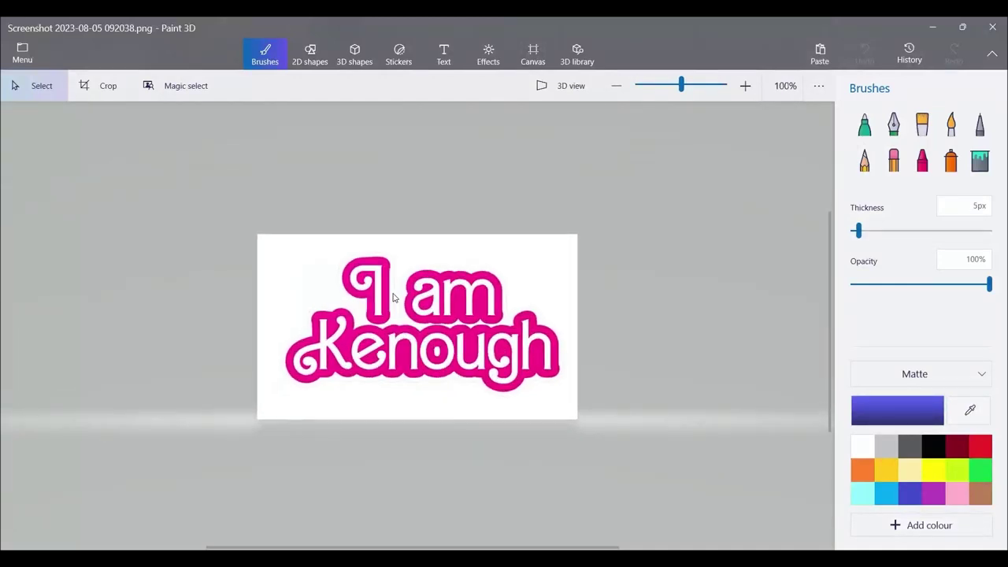
scroll(394, 298, "up", 5)
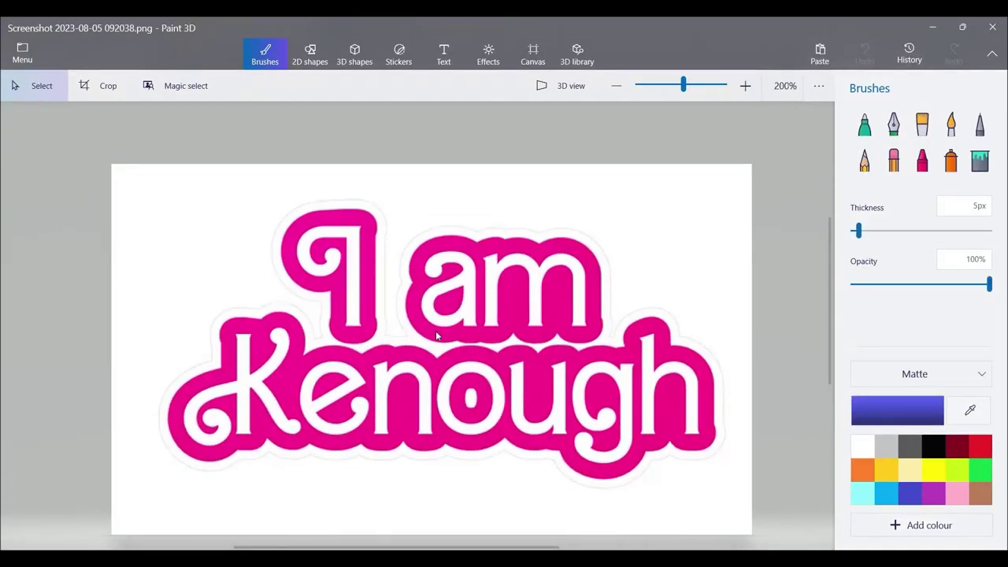
Step: Magic-select a box tightened around the Kenough lettering
left_click(180, 86)
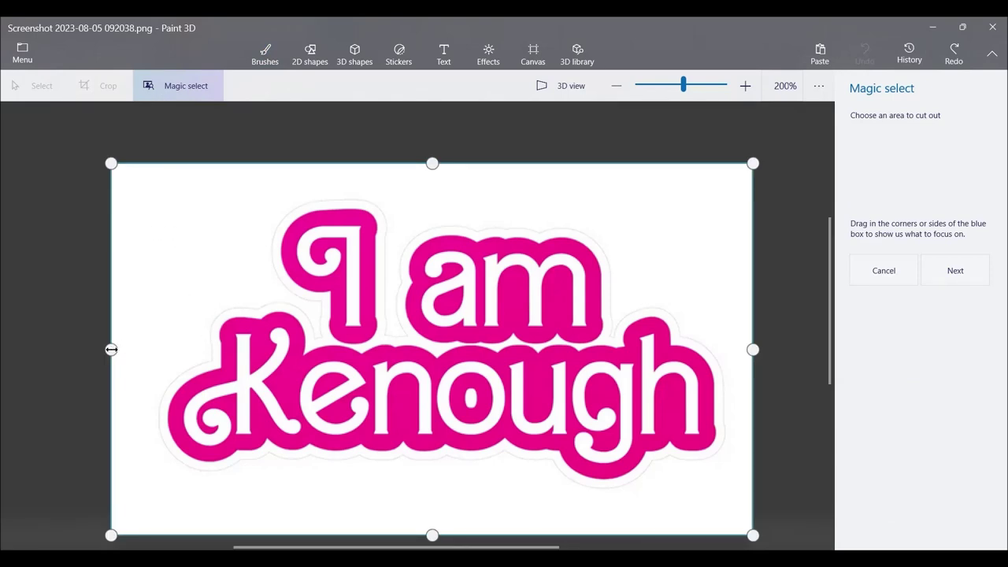
left_click_drag(111, 349, 159, 352)
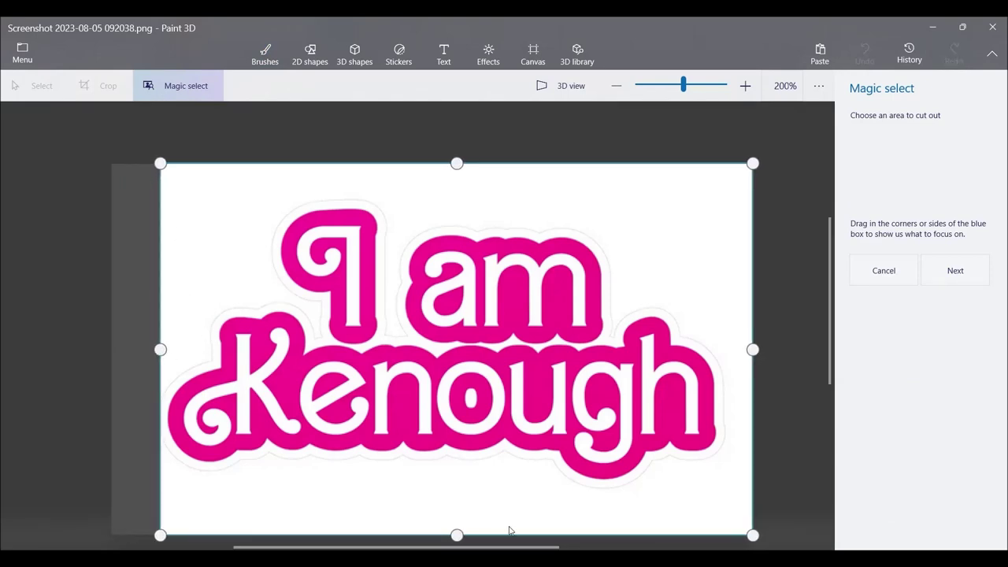
left_click_drag(455, 532, 451, 465)
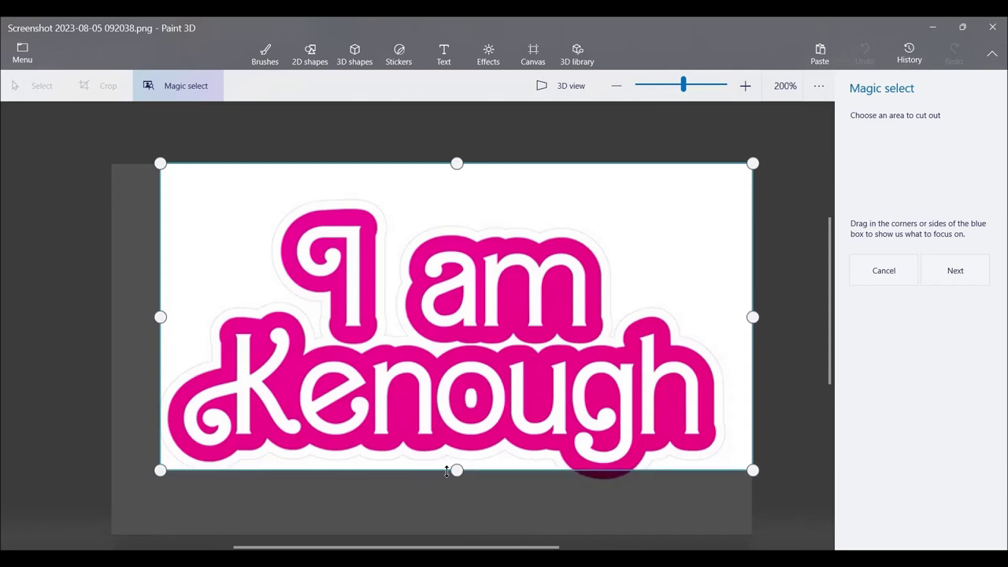
left_click_drag(447, 471, 457, 489)
left_click_drag(754, 324, 725, 324)
left_click_drag(440, 162, 432, 197)
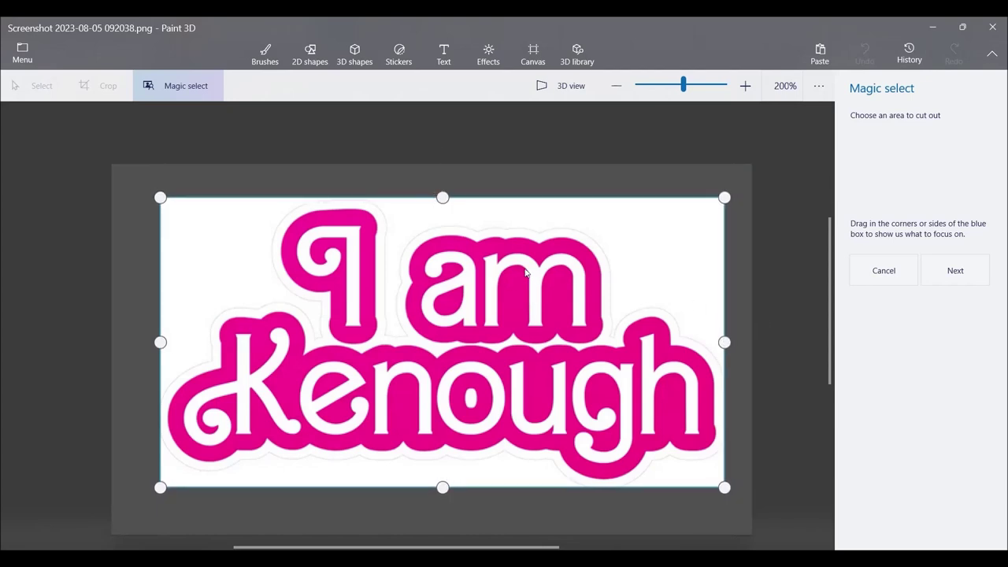
left_click(944, 275)
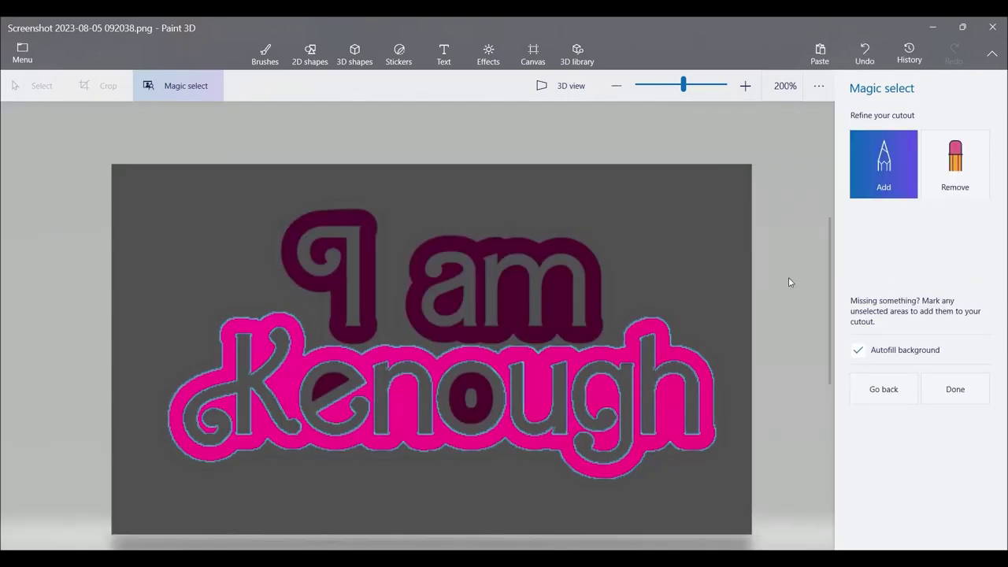
Step: Add the e and o counters to the Kenough cutout, then move it down-right
left_click(332, 382)
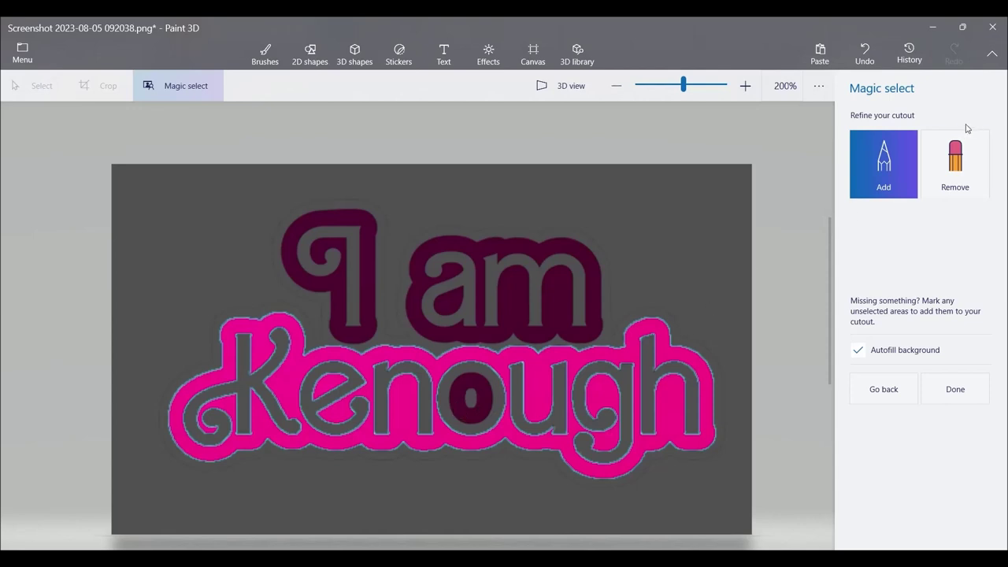
left_click(457, 406)
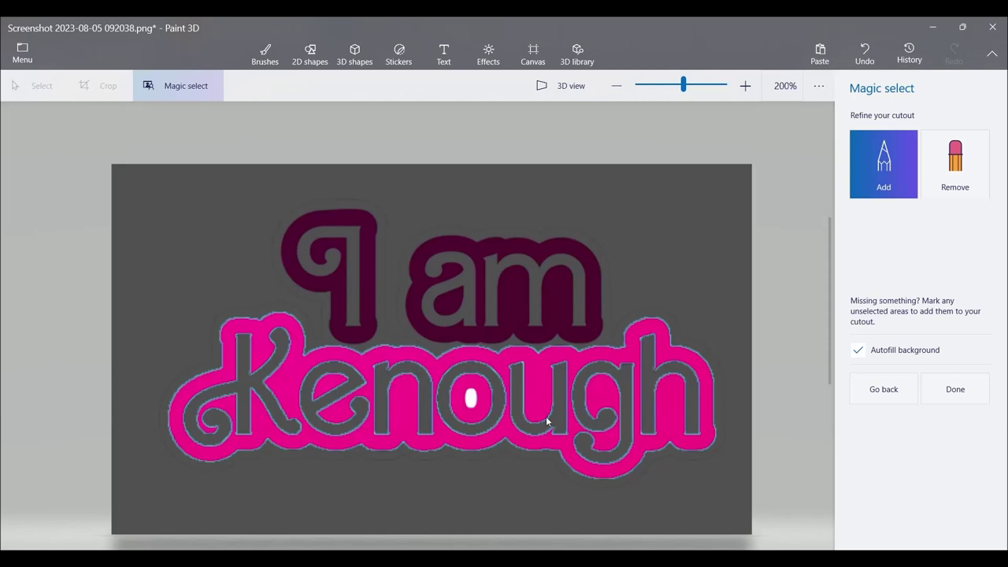
left_click(935, 390)
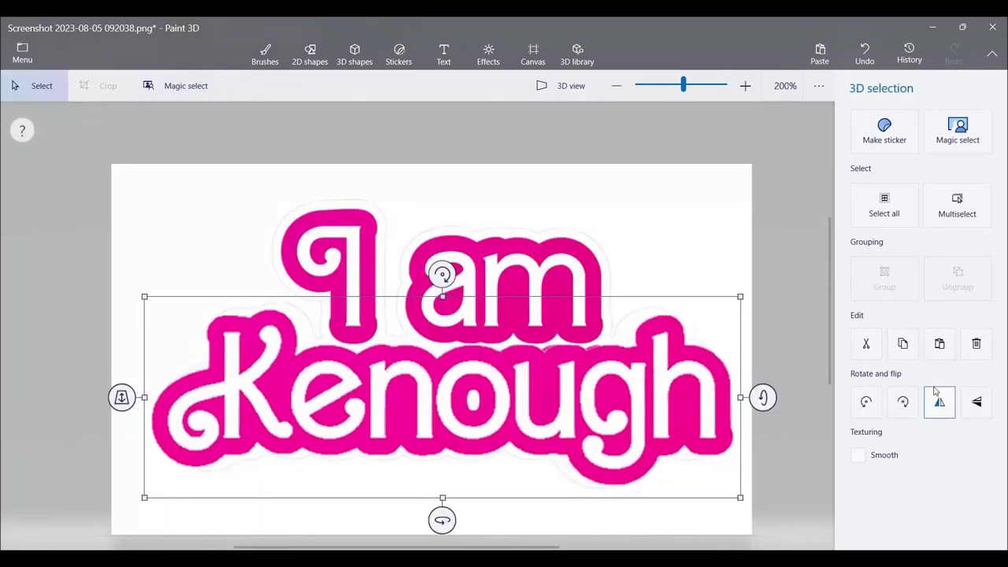
left_click_drag(558, 403, 802, 502)
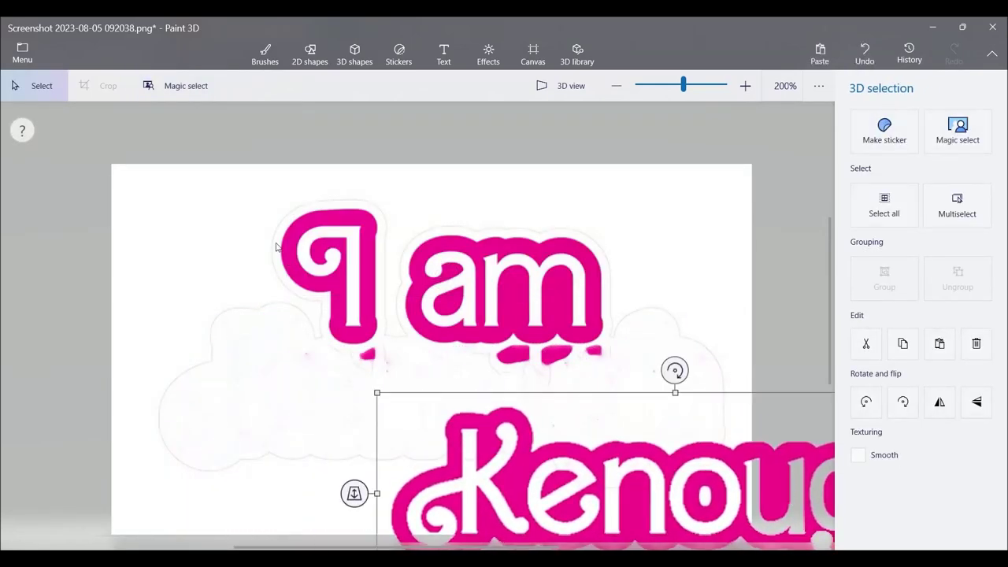
Step: Release Kenough and magic-select a box tight around the I am line
key("b")
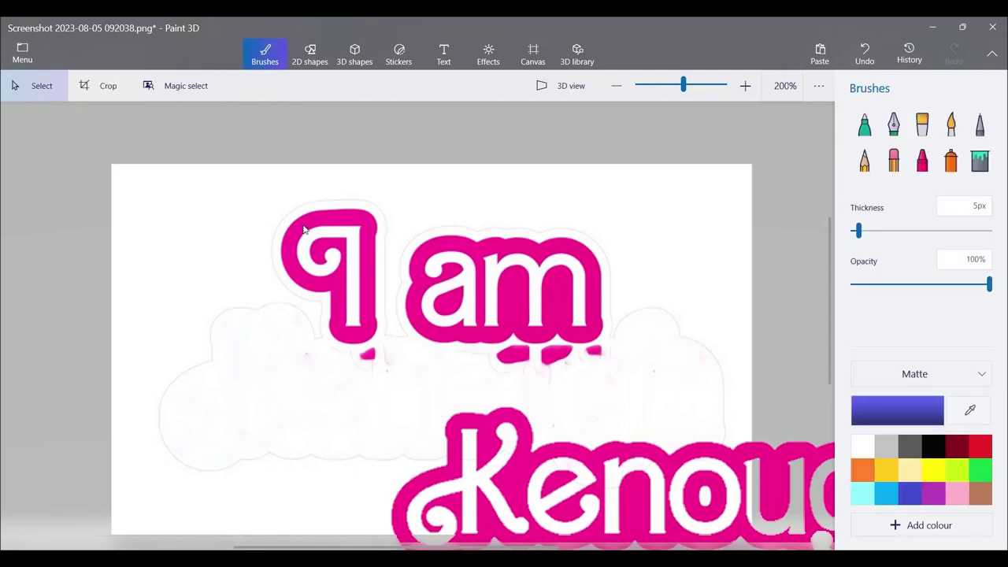
left_click(183, 86)
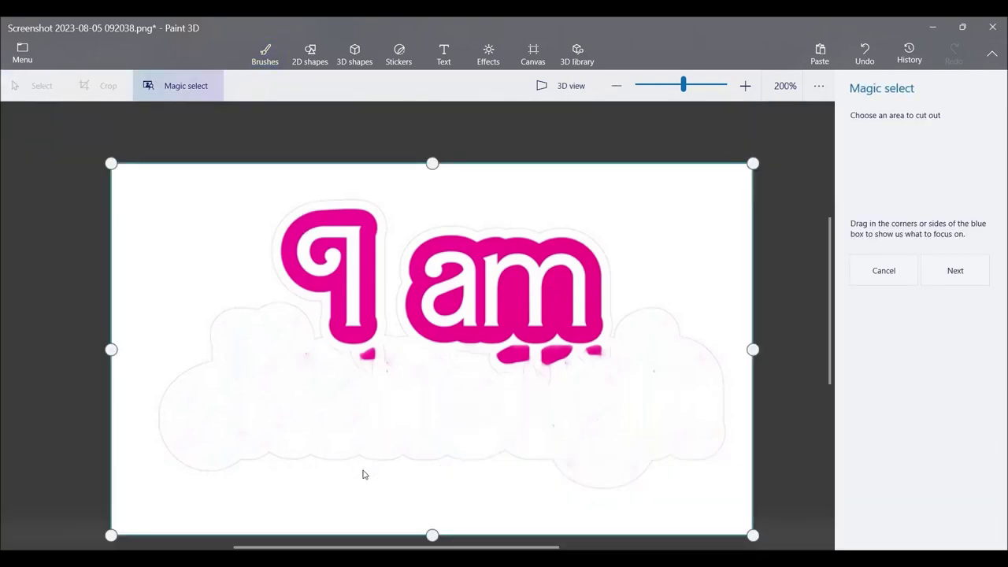
left_click_drag(433, 535, 437, 336)
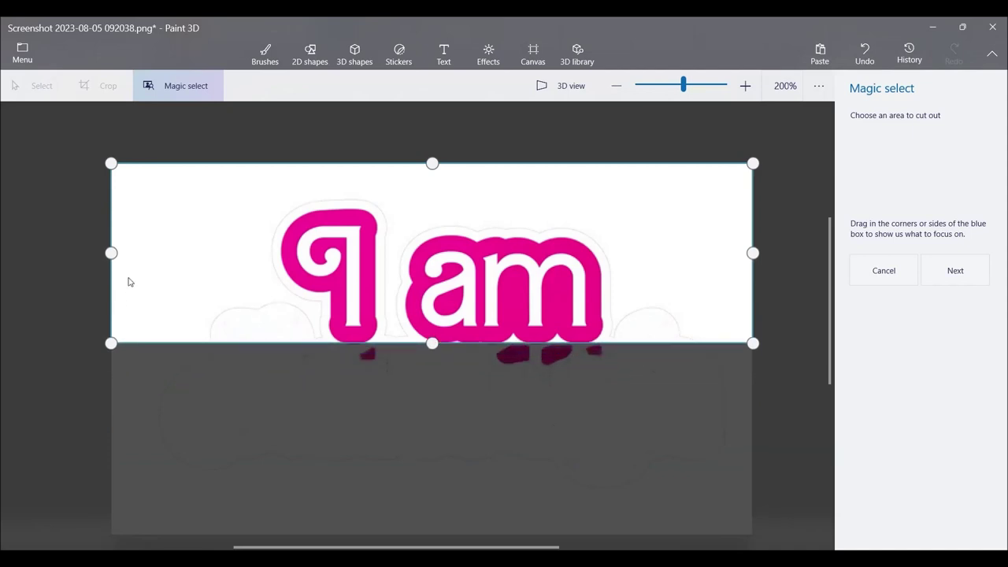
left_click_drag(108, 252, 272, 253)
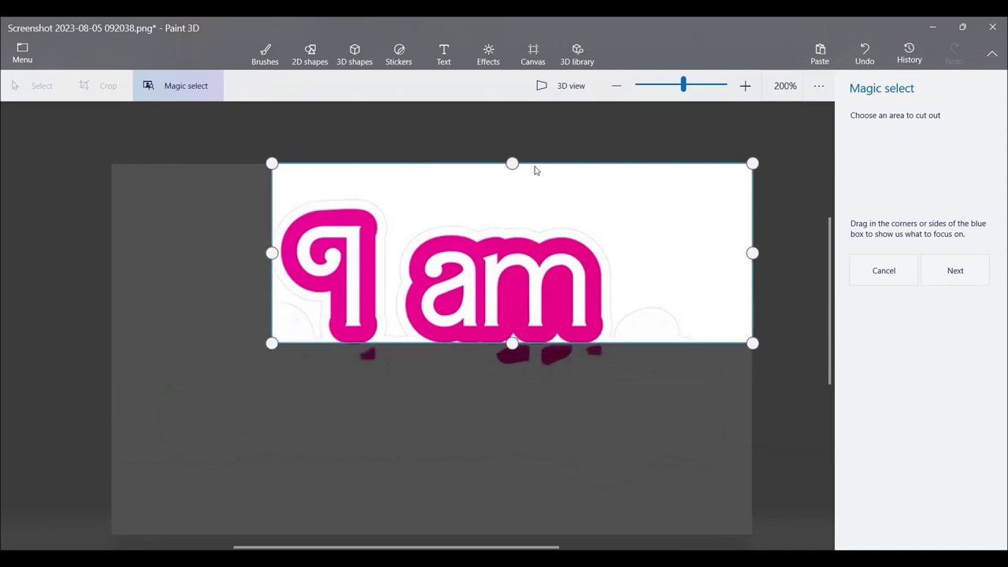
left_click_drag(512, 161, 512, 198)
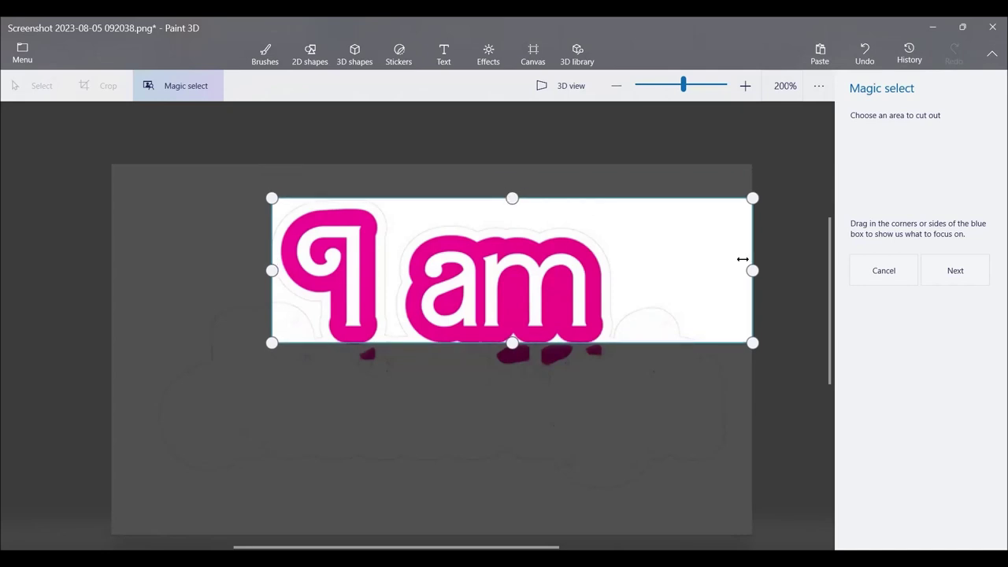
left_click_drag(751, 270, 610, 273)
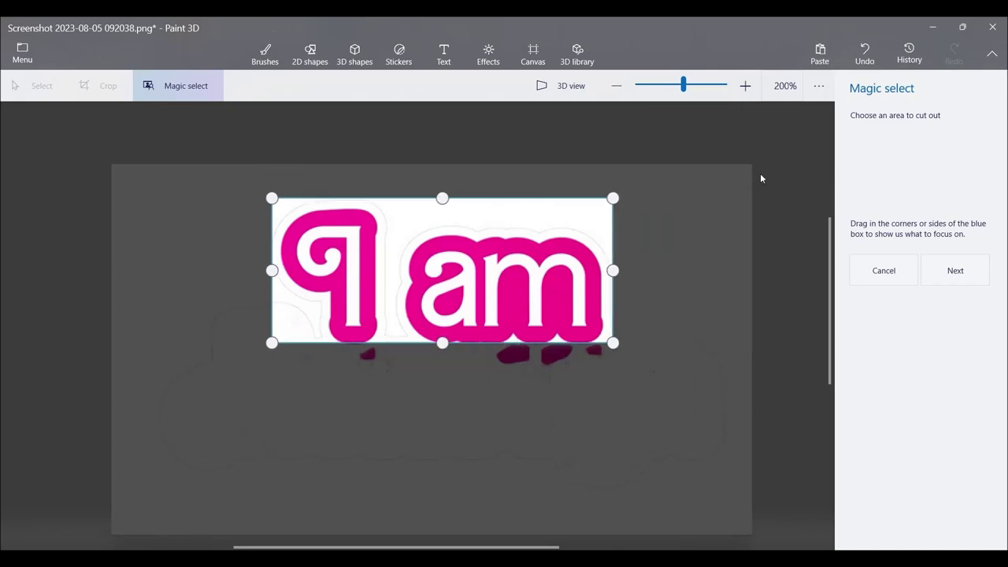
left_click(949, 269)
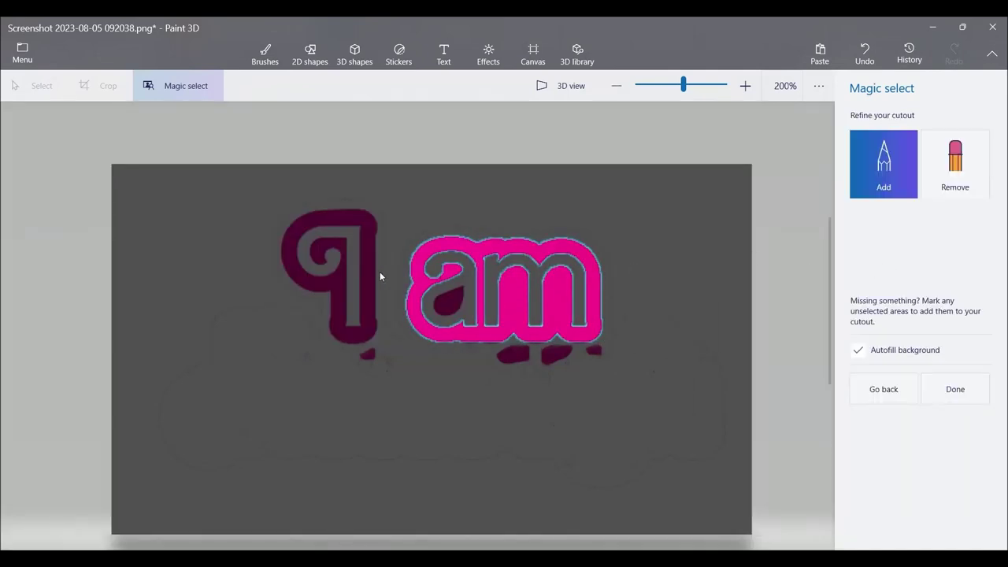
Step: Add the a's counter and the I to the selection and finish the cutout
left_click(449, 312)
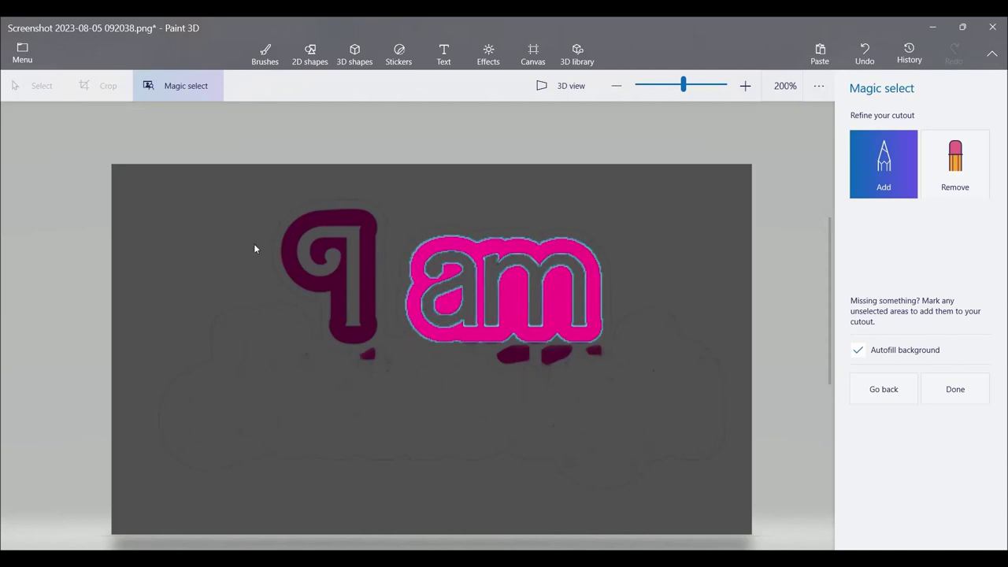
left_click(363, 241)
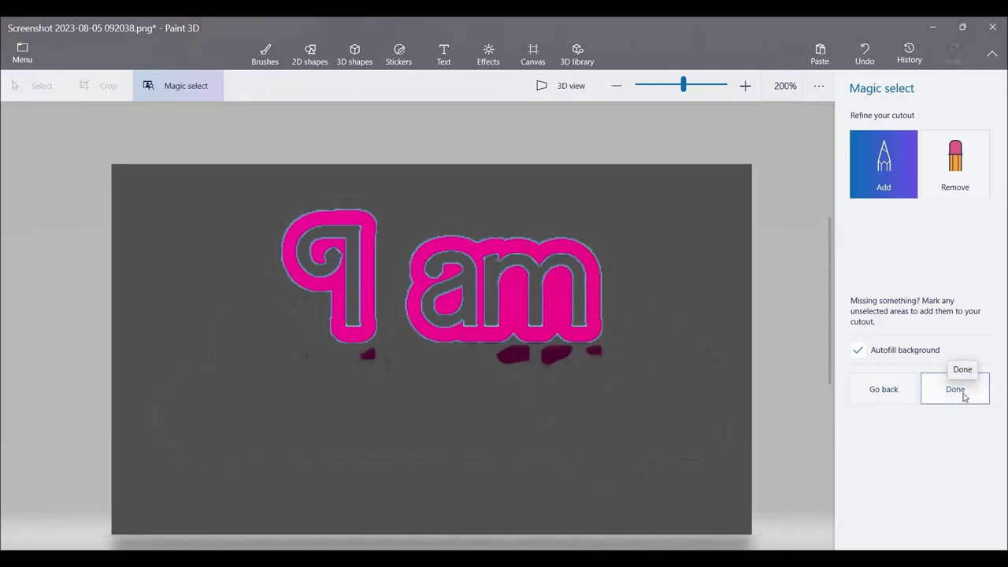
left_click(962, 394)
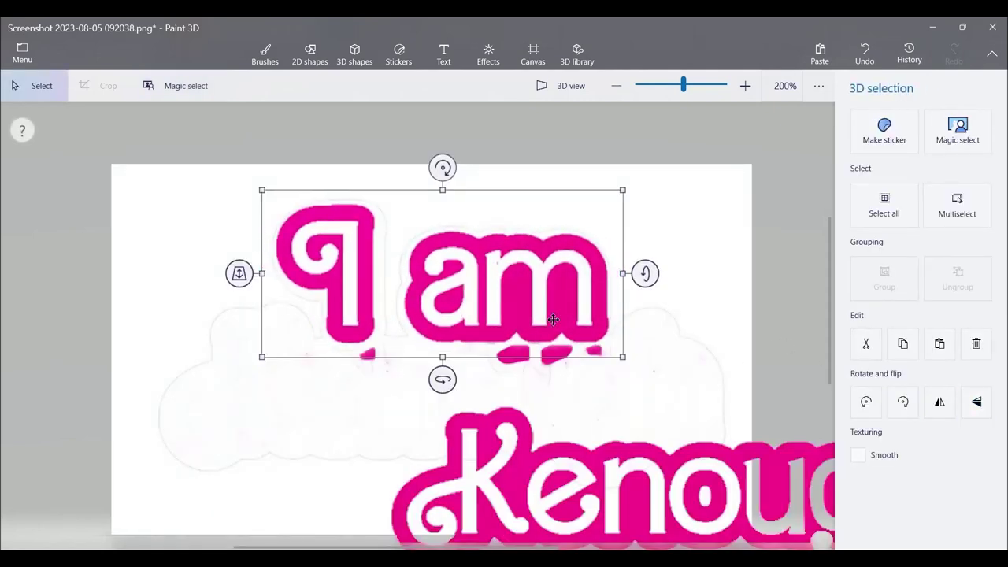
Step: Move I am up-left and bring Kenough up beneath it
left_click_drag(551, 291, 533, 244)
left_click_drag(508, 447, 512, 412)
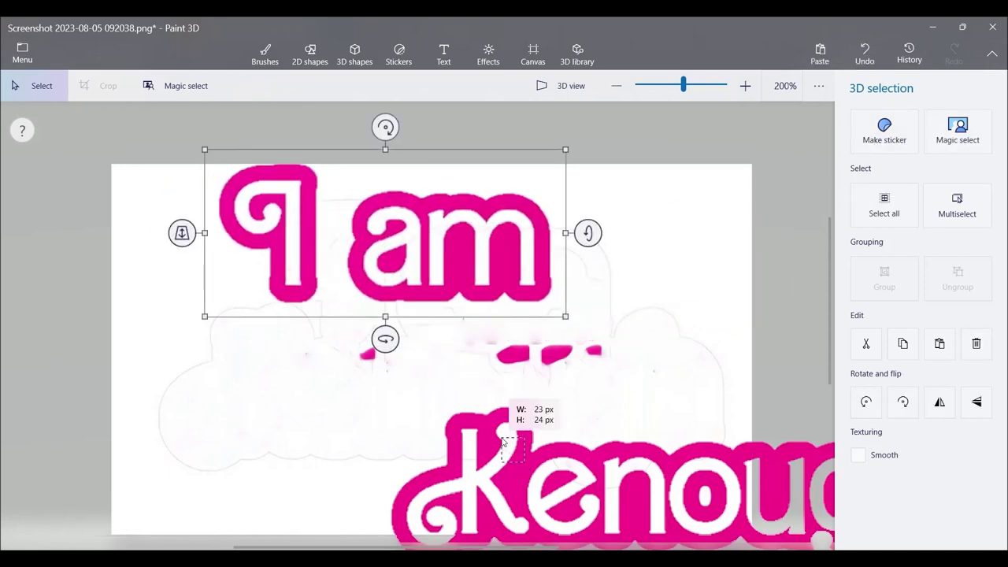
left_click(510, 471)
left_click_drag(510, 471, 233, 341)
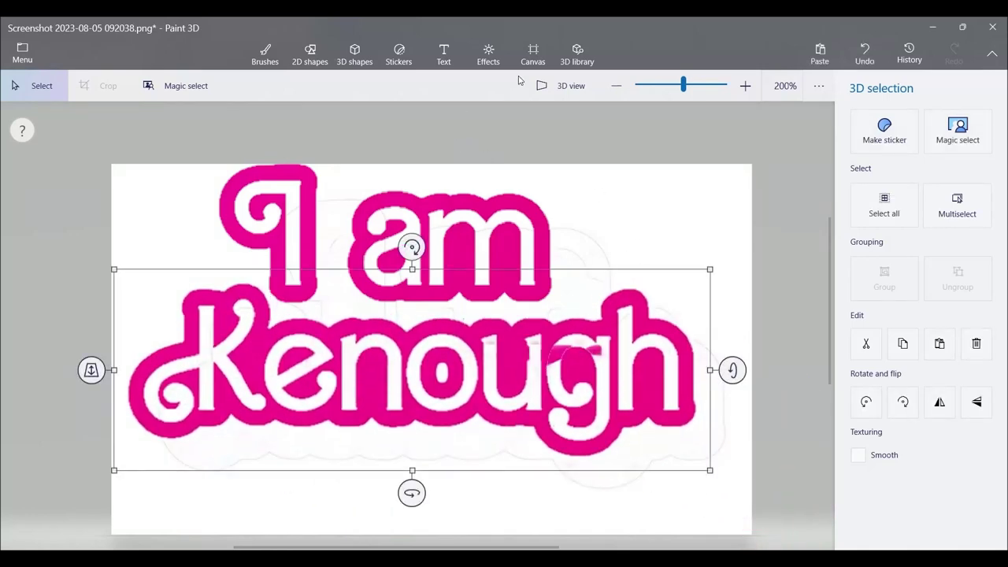
Step: Turn on Transparent canvas and turn off Show canvas
left_click(534, 55)
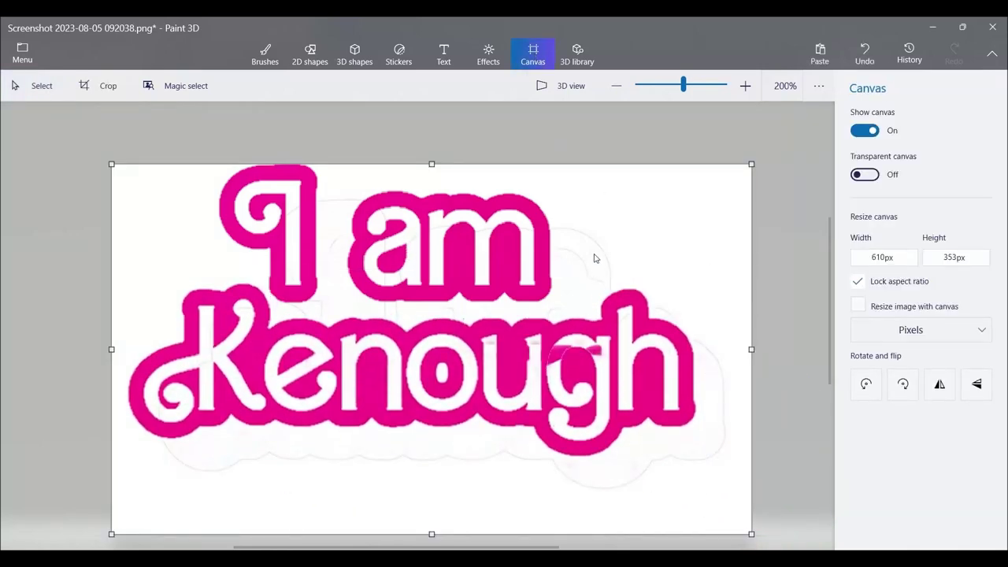
scroll(595, 258, "up", 4)
scroll(574, 271, "down", 3)
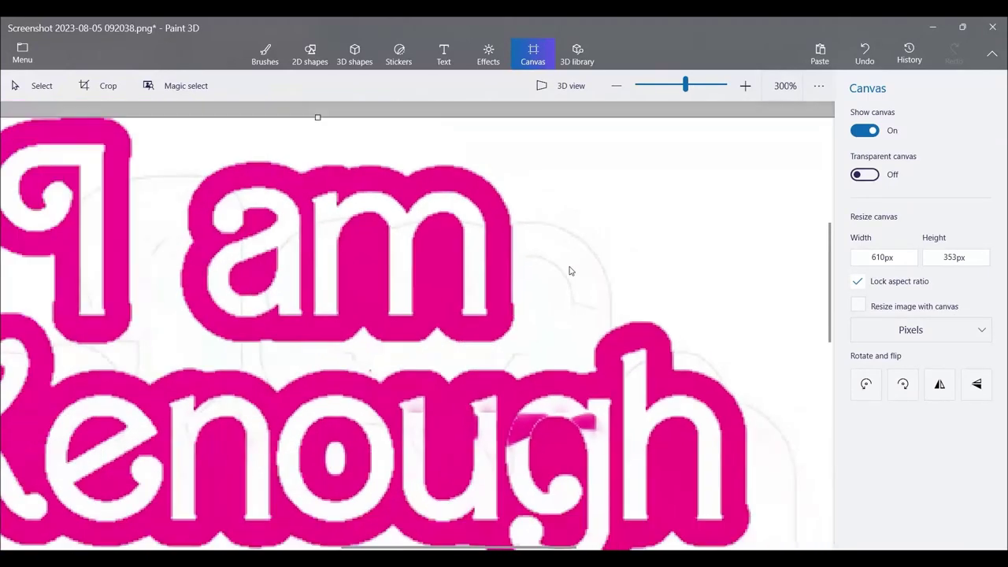
left_click(864, 175)
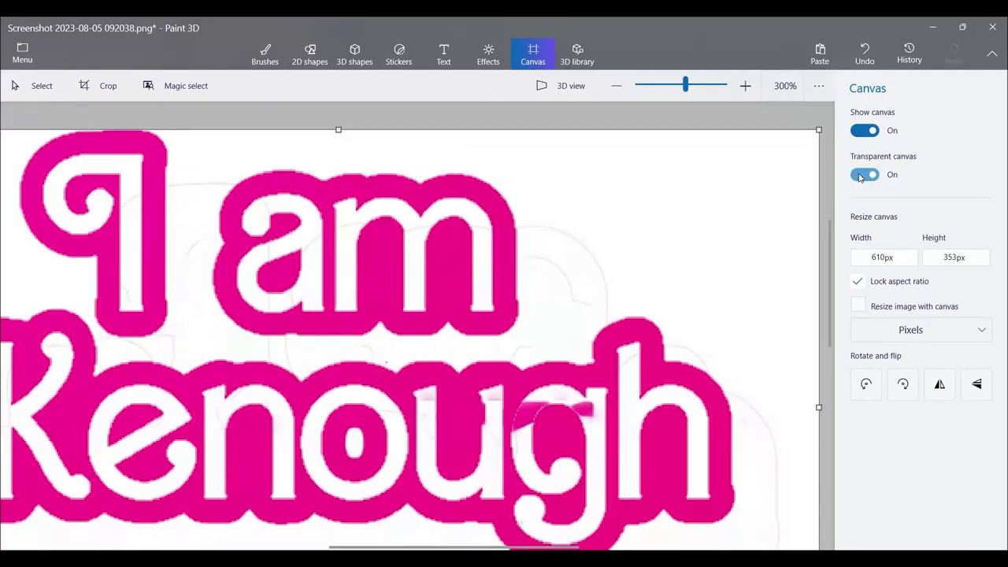
left_click(870, 136)
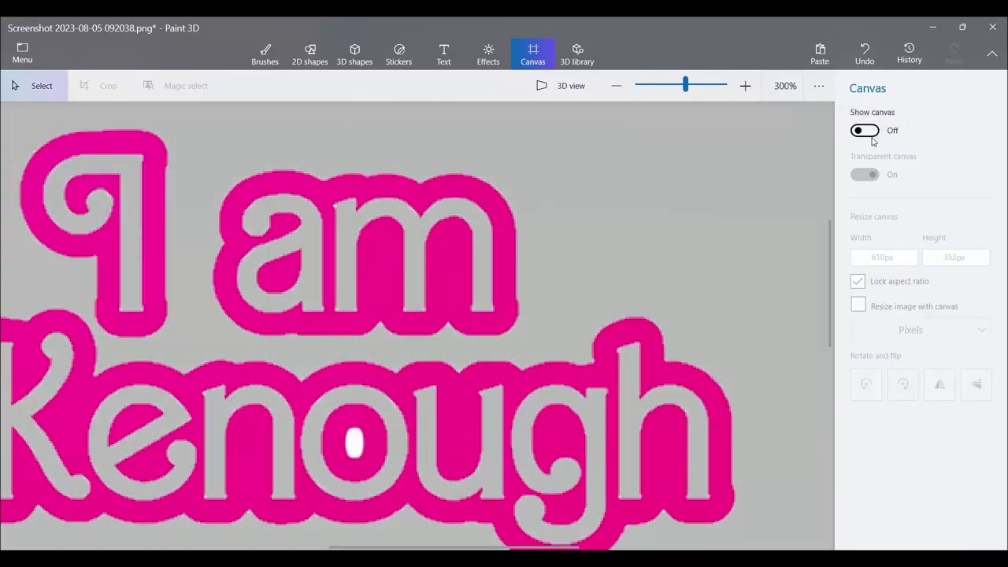
scroll(583, 247, "down", 1)
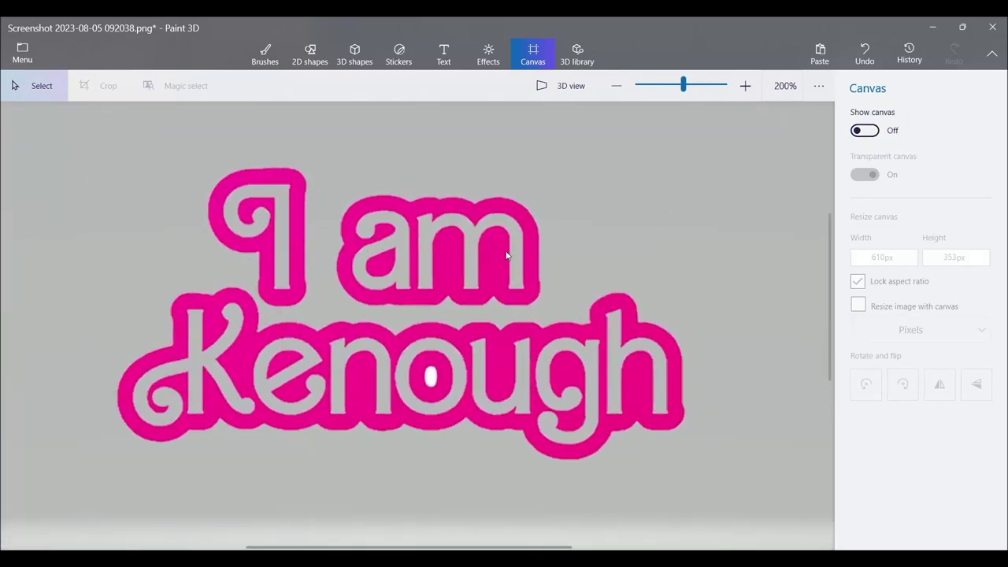
Step: Nudge the I am text slightly right and deselect it
left_click(497, 254)
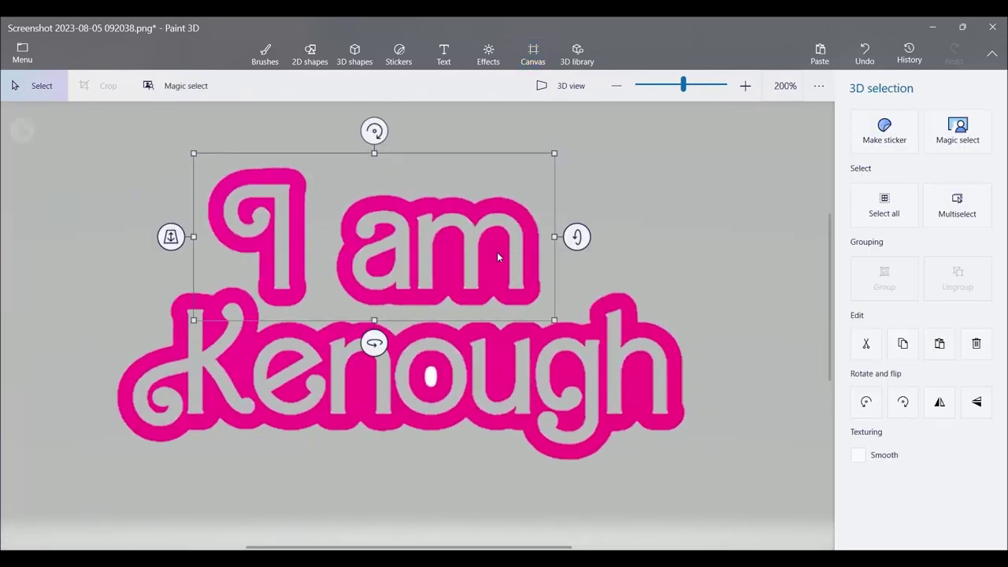
left_click_drag(497, 252, 519, 254)
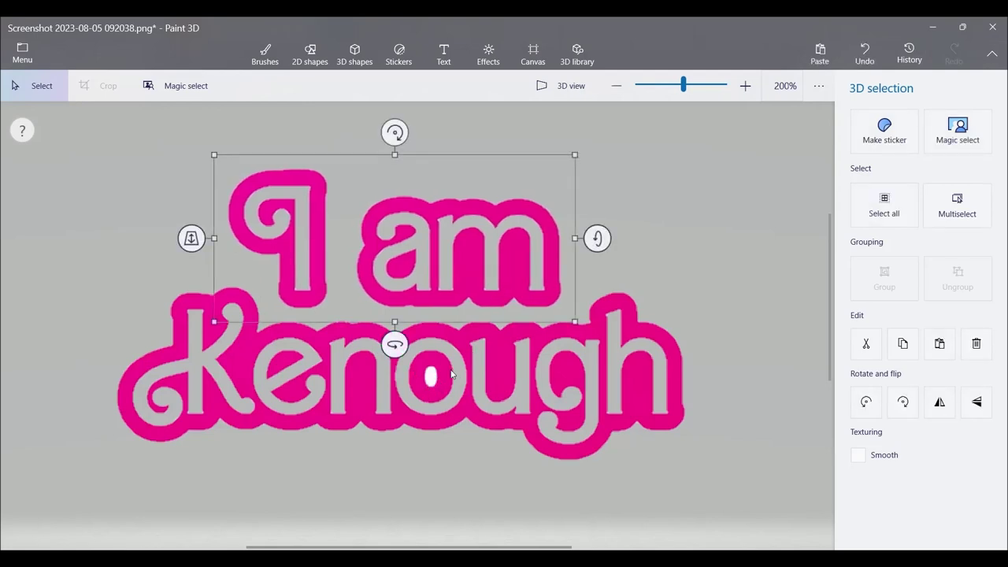
left_click(592, 286)
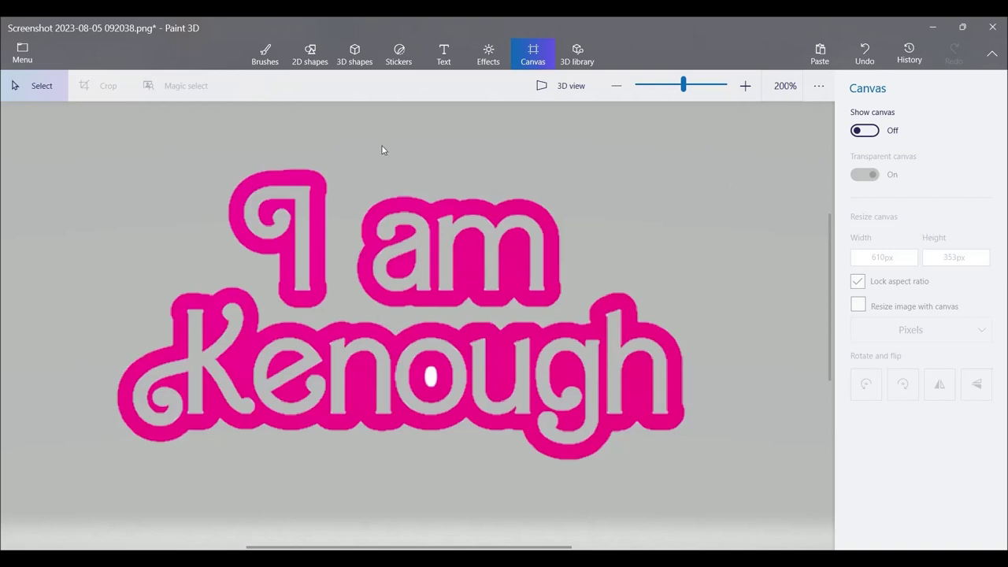
Step: Save a copy of the lettering as a flat PNG image with Transparency
left_click(21, 55)
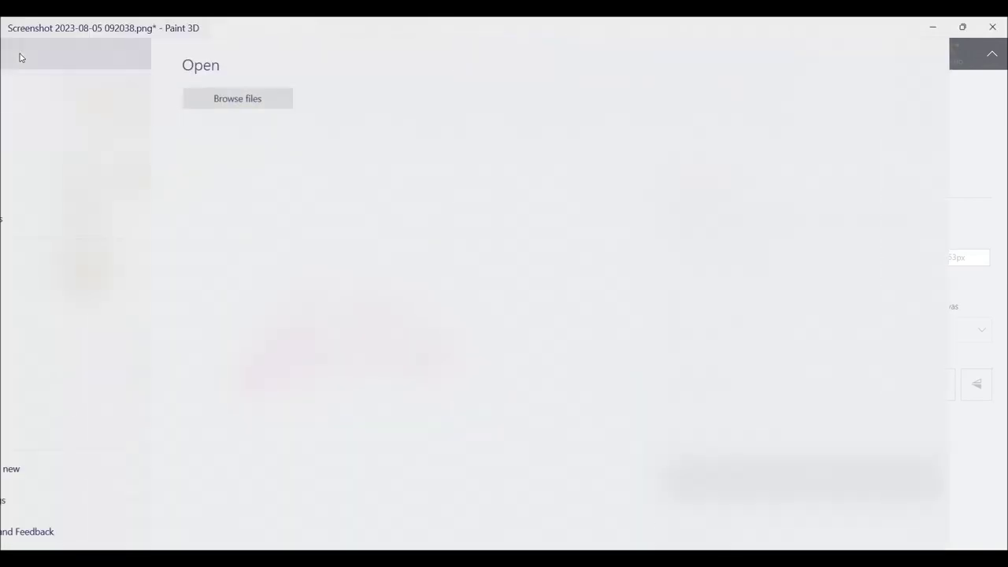
left_click(45, 223)
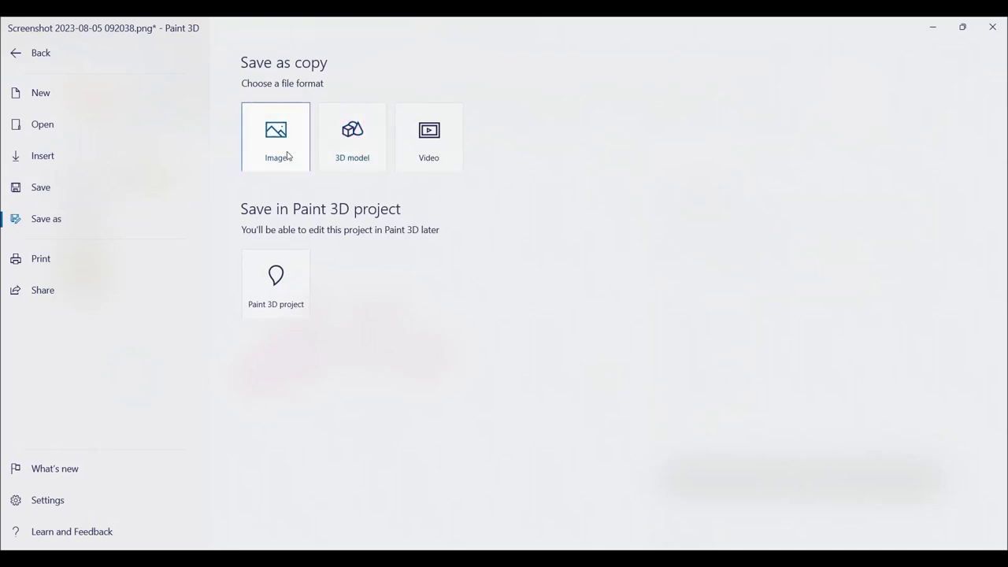
left_click(287, 155)
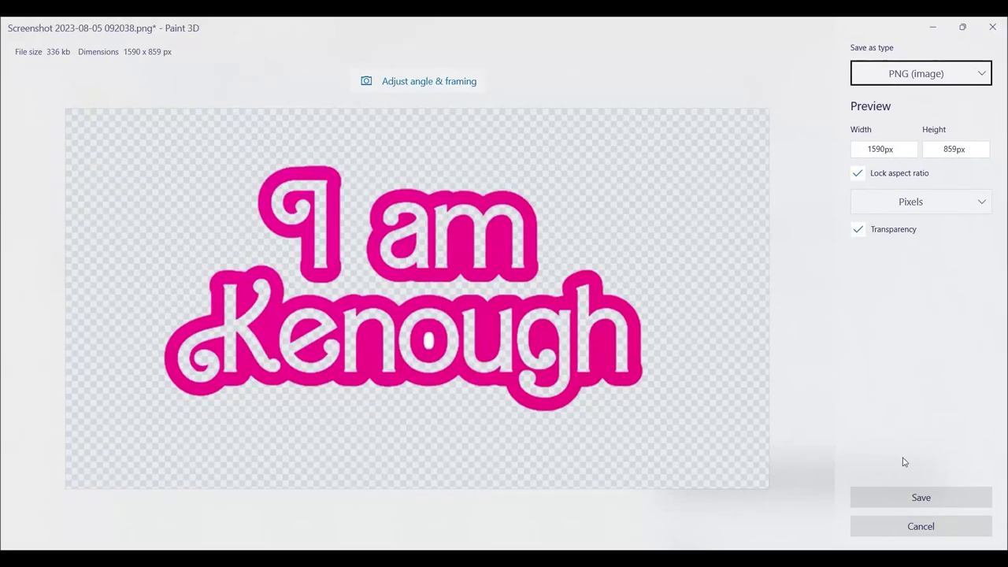
left_click(915, 498)
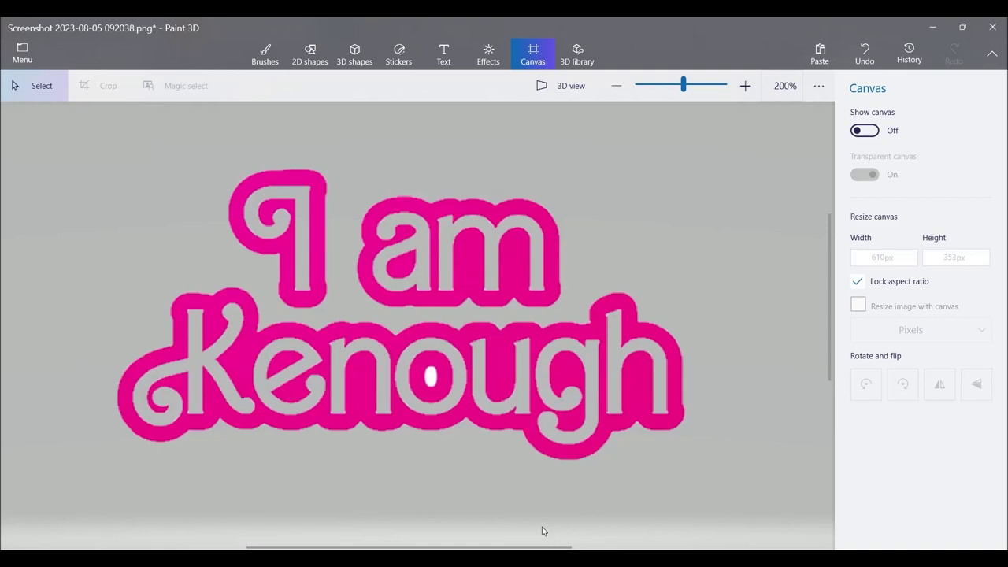
Step: Return to Firefox's 'image to vector' search and open the Online Image Vectorizer result
mouse_move(592, 561)
mouse_move(505, 561)
left_click(504, 496)
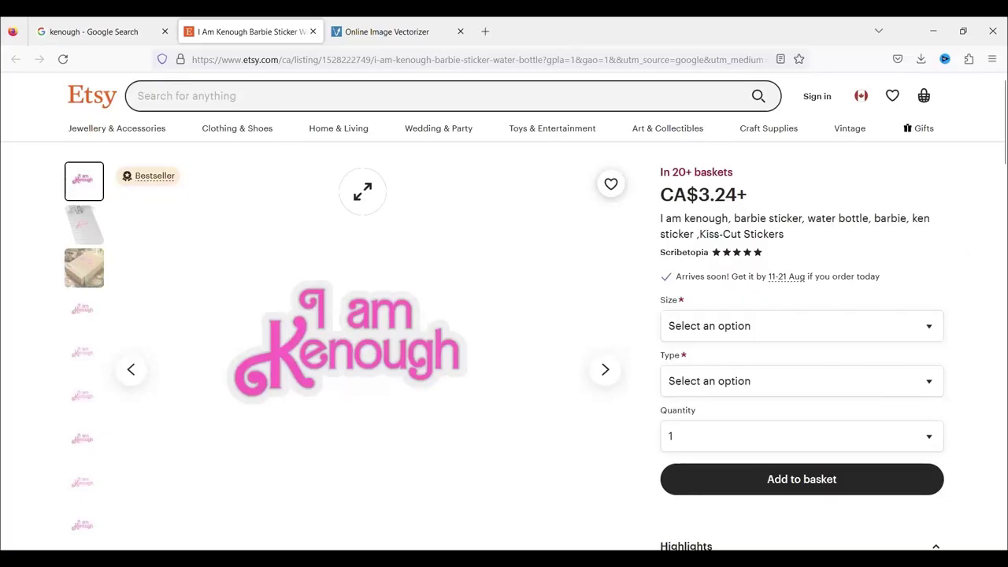
left_click(364, 34)
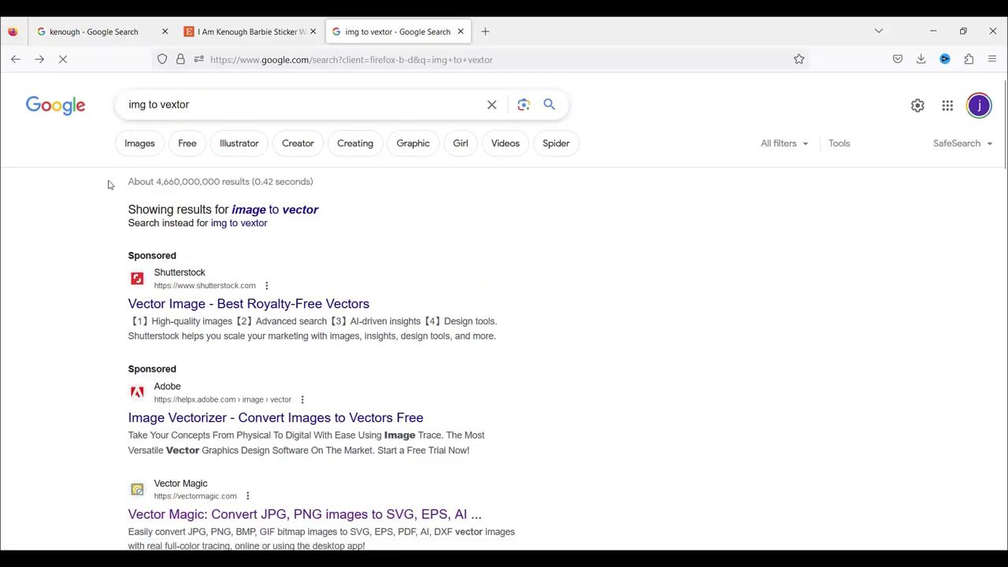
scroll(87, 221, "down", 4)
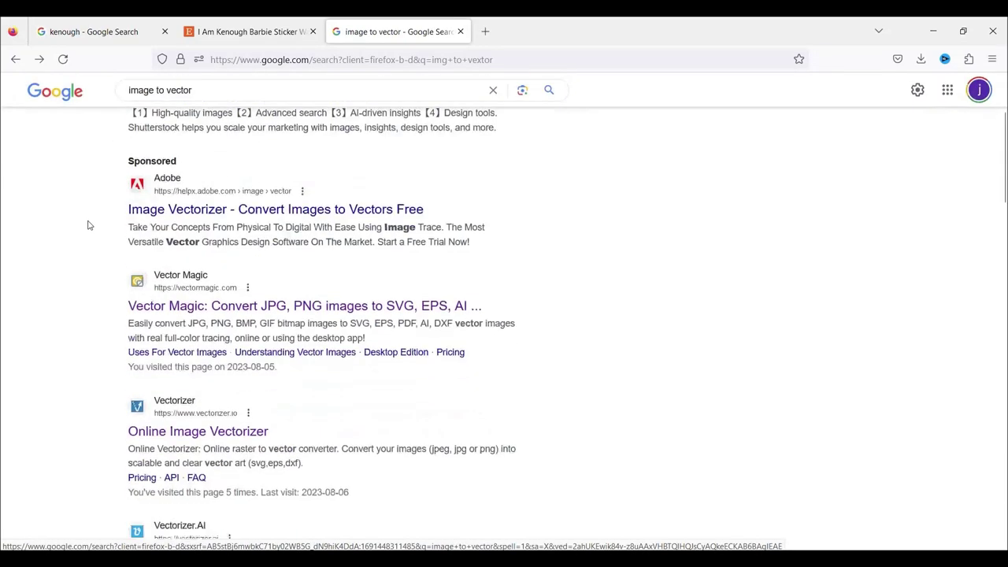
scroll(160, 166, "down", 1)
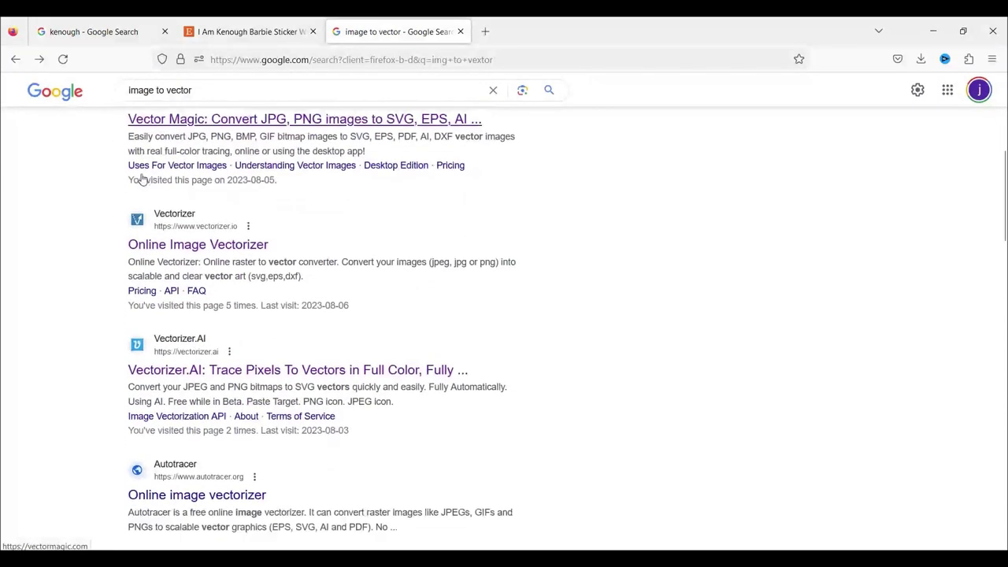
left_click(183, 251)
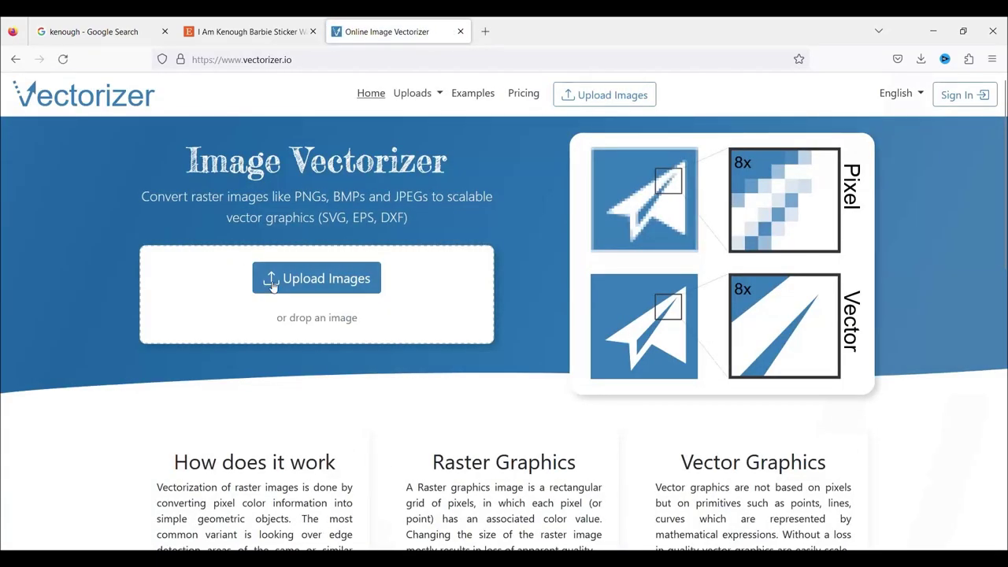
Step: Upload the ken test image to Vectorizer.io and review the result
left_click(279, 280)
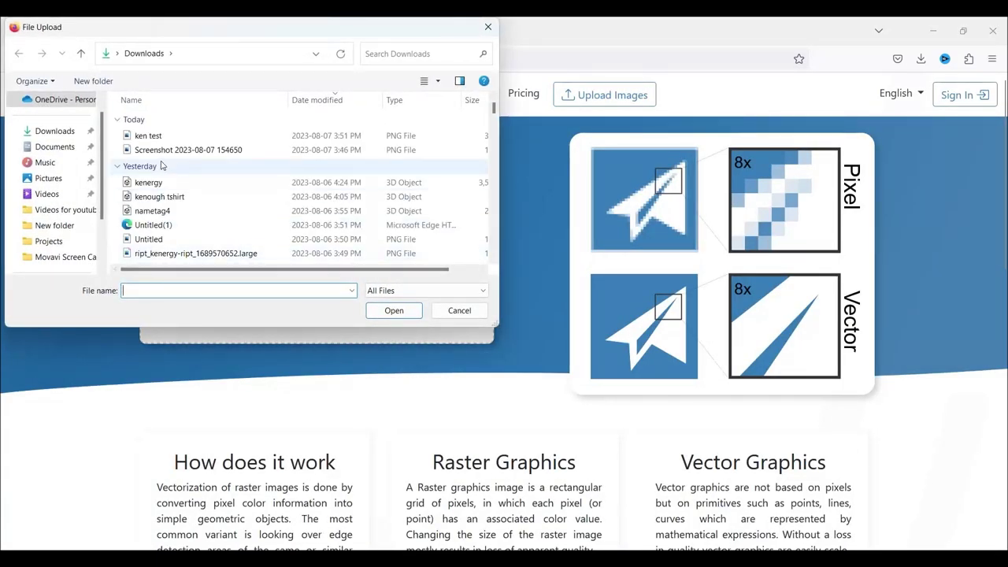
double_click(157, 137)
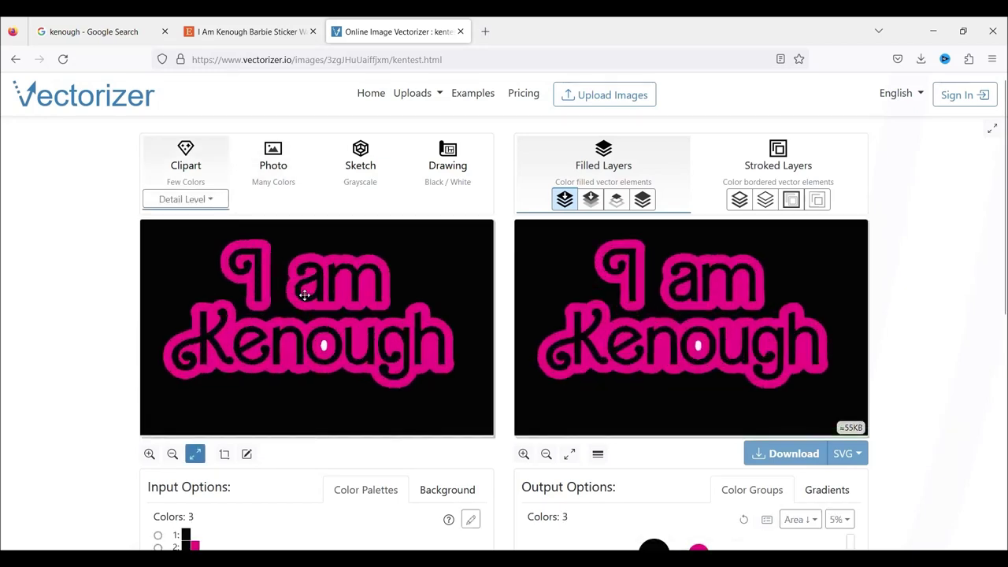
scroll(320, 338, "down", 1)
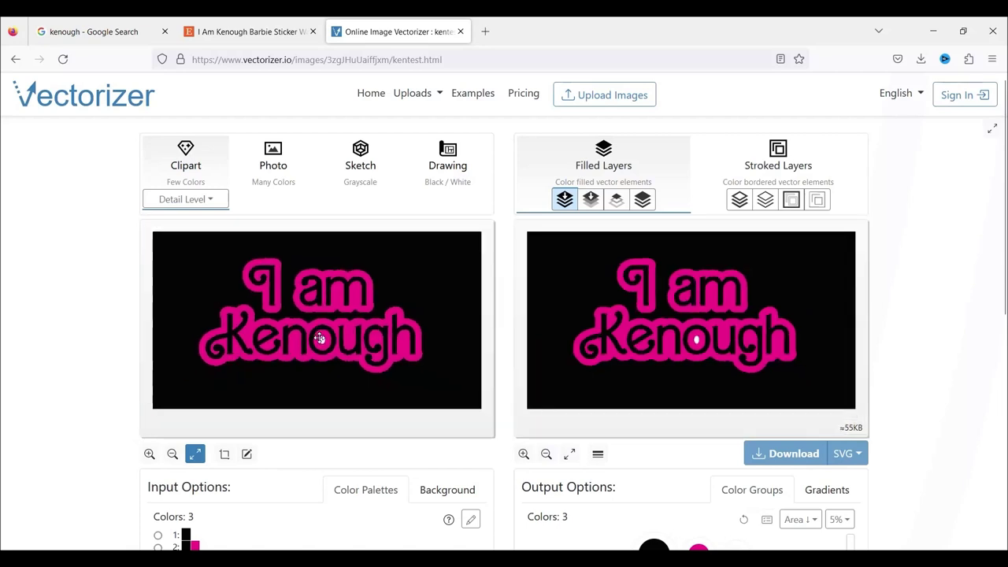
scroll(320, 338, "up", 1)
scroll(321, 339, "down", 1)
scroll(473, 487, "down", 2)
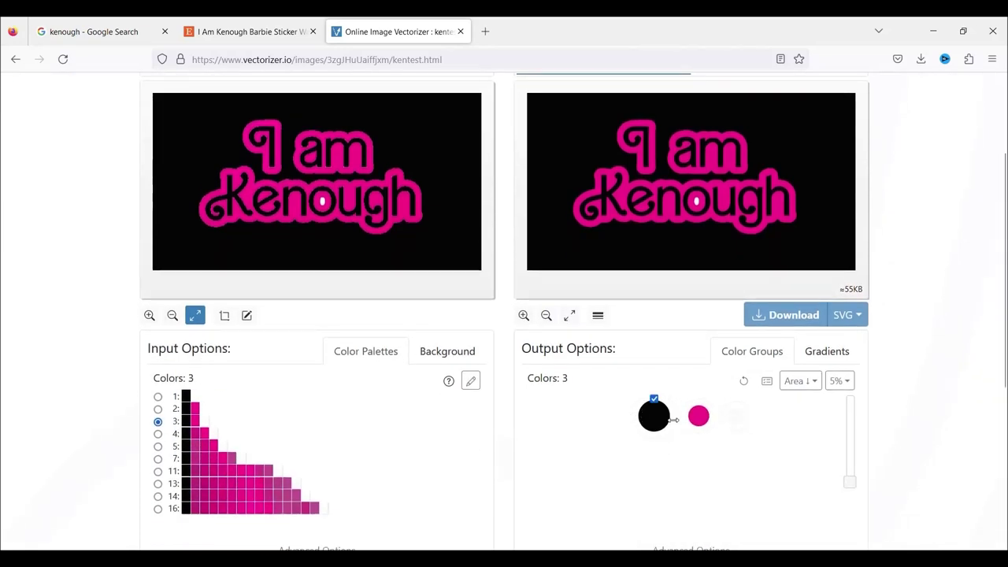
Step: Exclude the black colour from the output's Color Groups
left_click(661, 415)
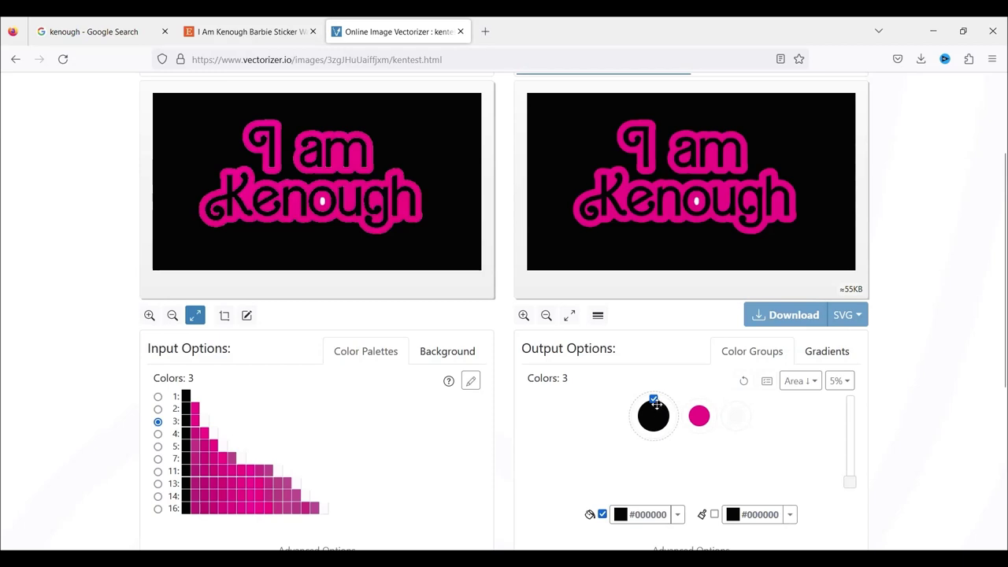
left_click(653, 398)
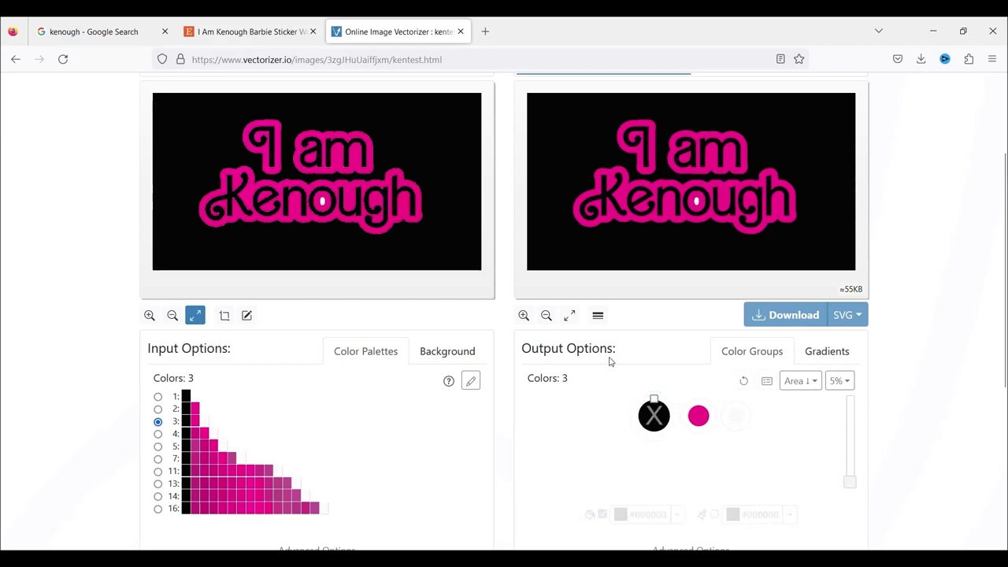
scroll(616, 306, "up", 1)
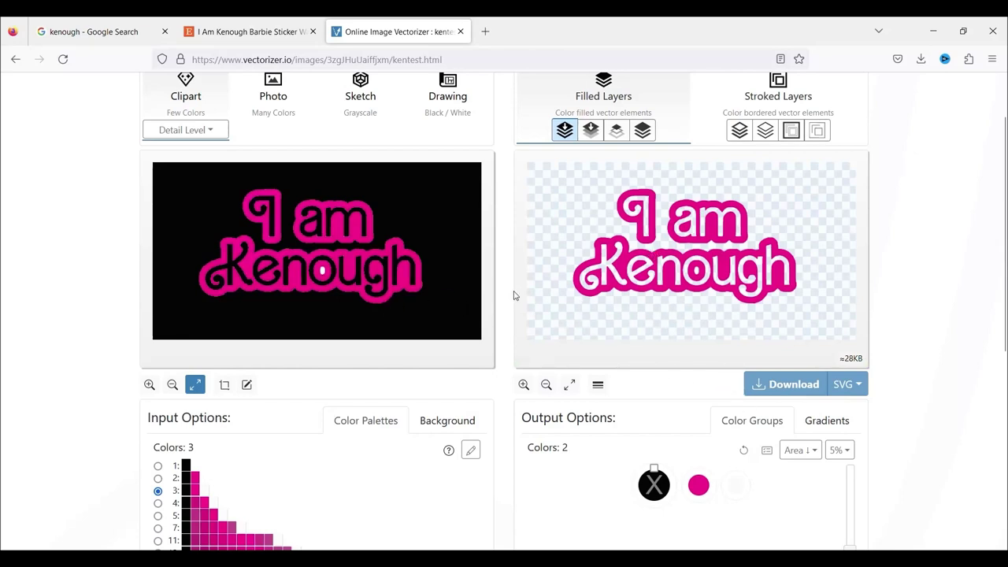
Step: Zoom the previews to check traced edges, then take the free kentest.svg download
scroll(613, 275, "up", 5)
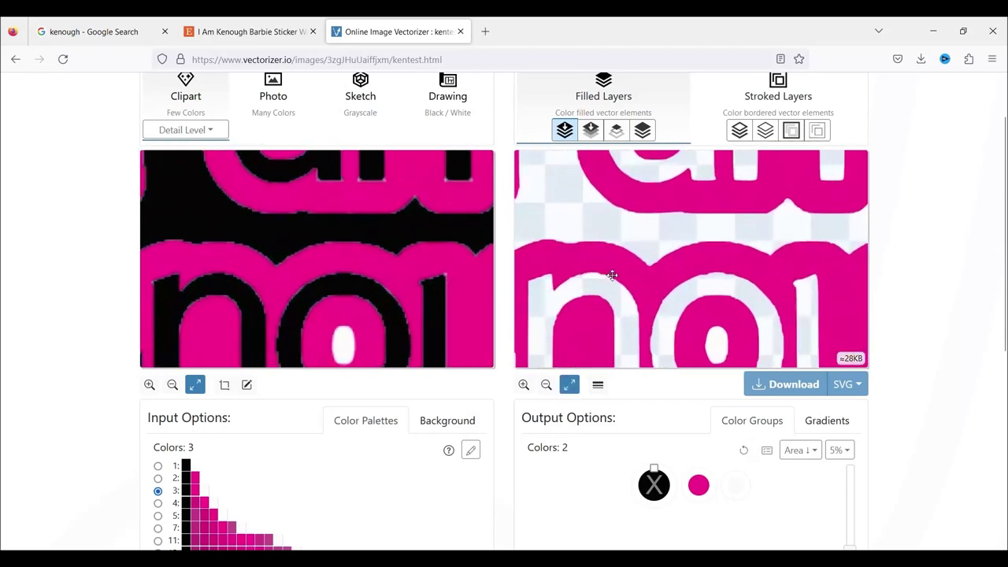
scroll(609, 250, "up", 3)
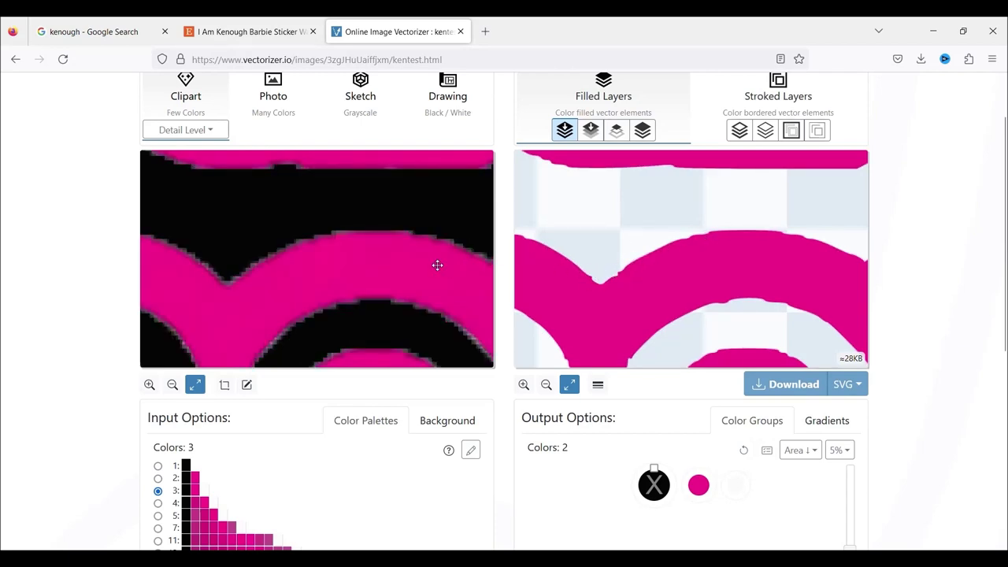
scroll(644, 254, "down", 5)
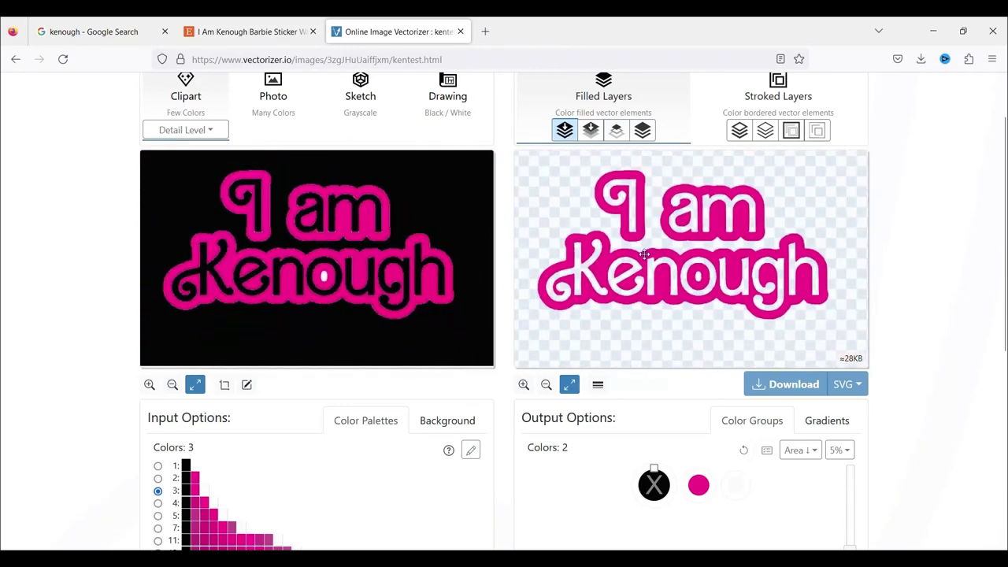
scroll(693, 284, "up", 3)
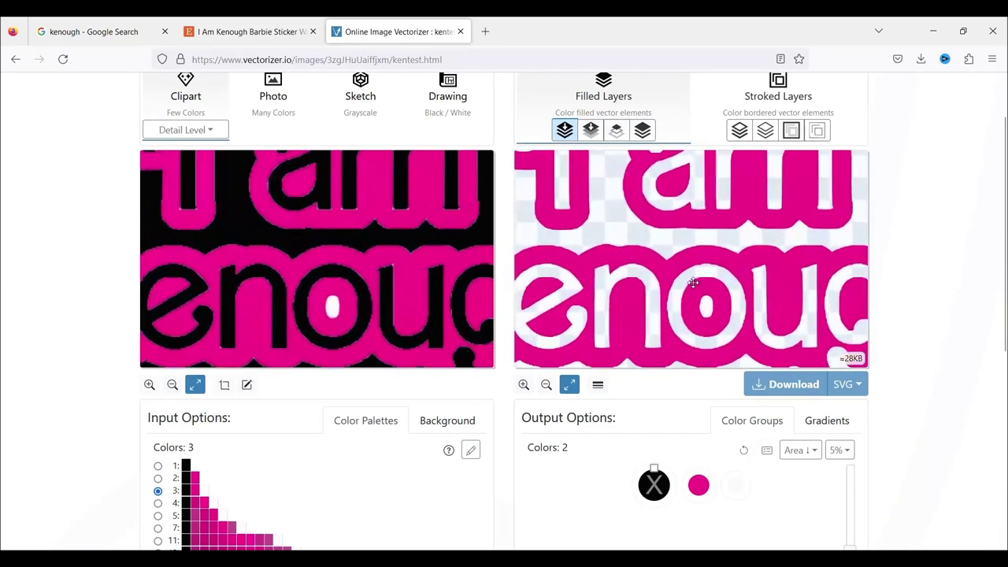
scroll(693, 283, "up", 4)
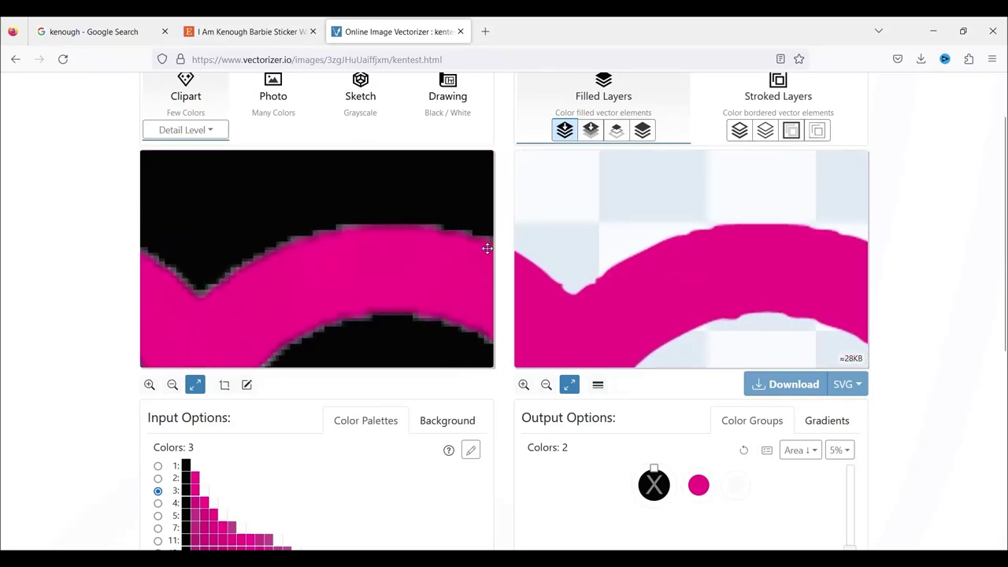
scroll(752, 275, "down", 5)
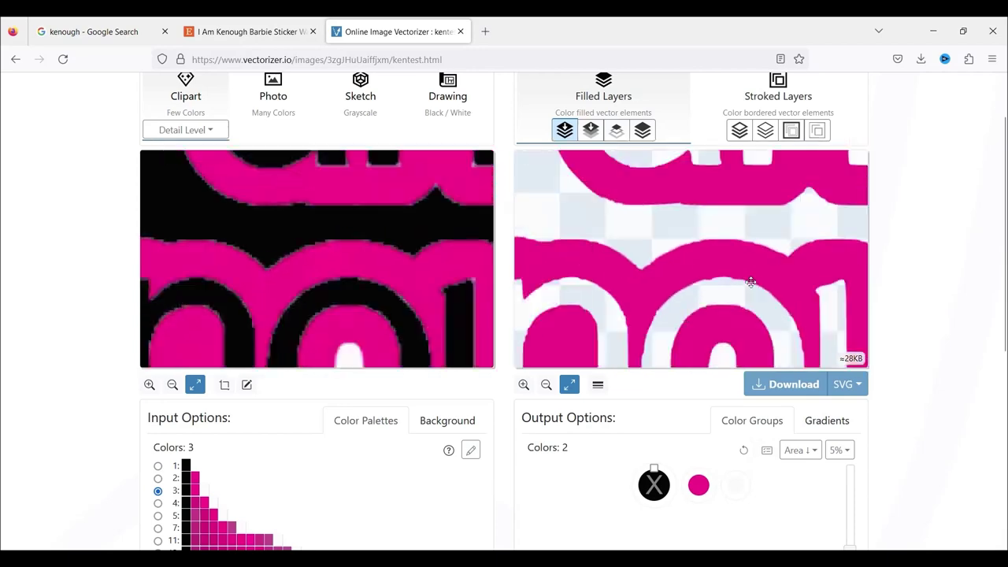
left_click(803, 384)
left_click(398, 305)
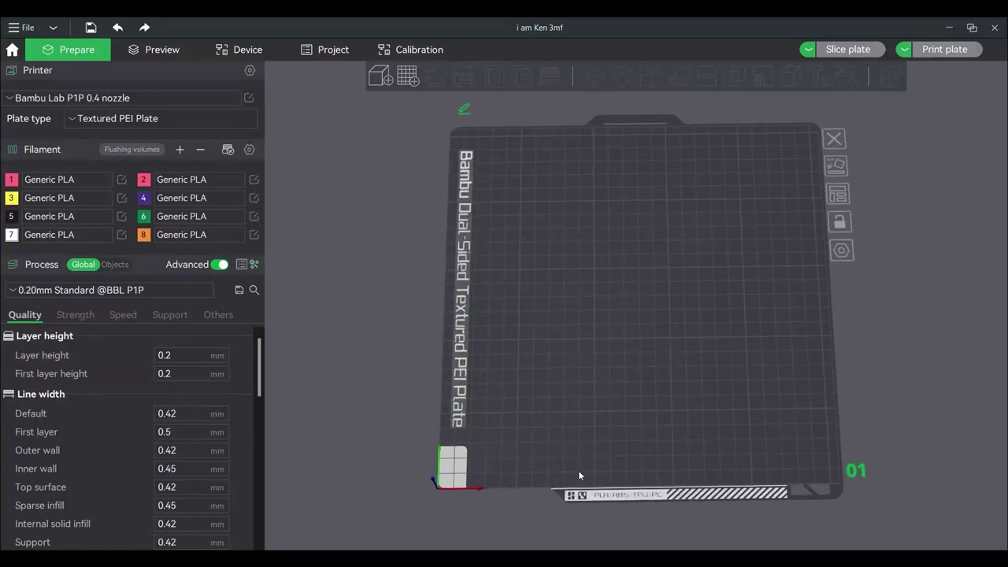
Step: Drop ken test.svg from Downloads onto the Bambu Studio build plate
mouse_move(505, 561)
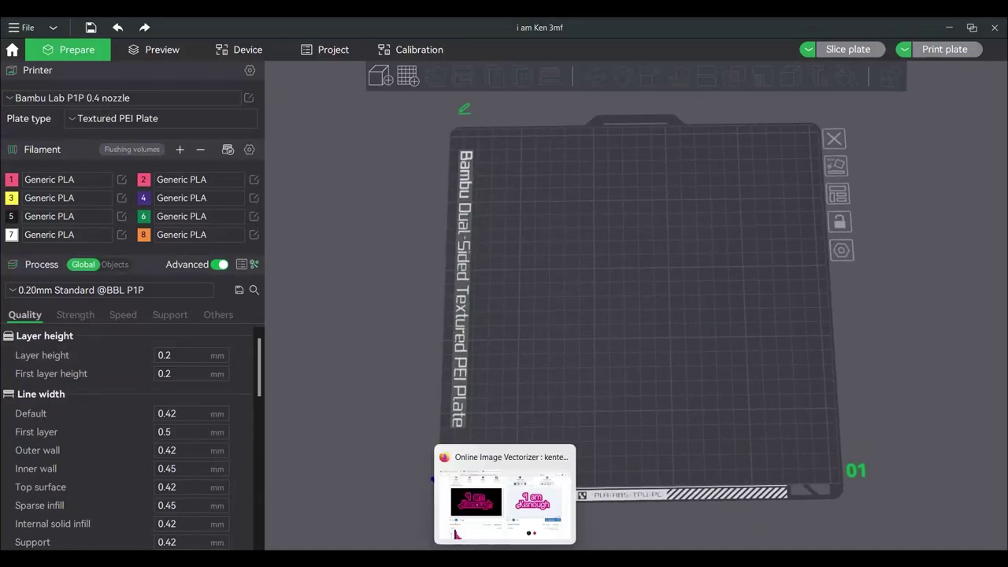
left_click(473, 560)
left_click_drag(386, 173, 595, 411)
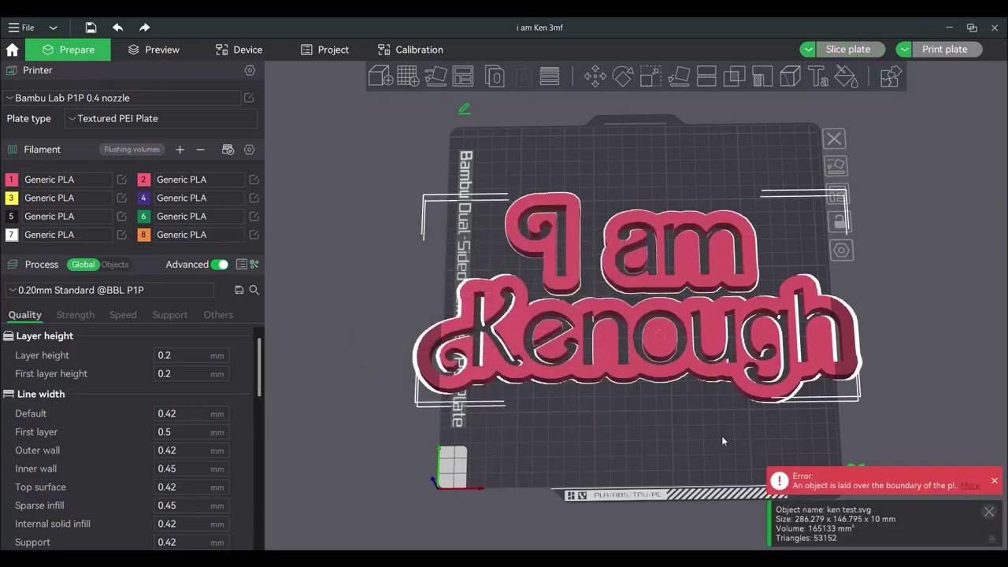
left_click_drag(722, 436, 687, 402)
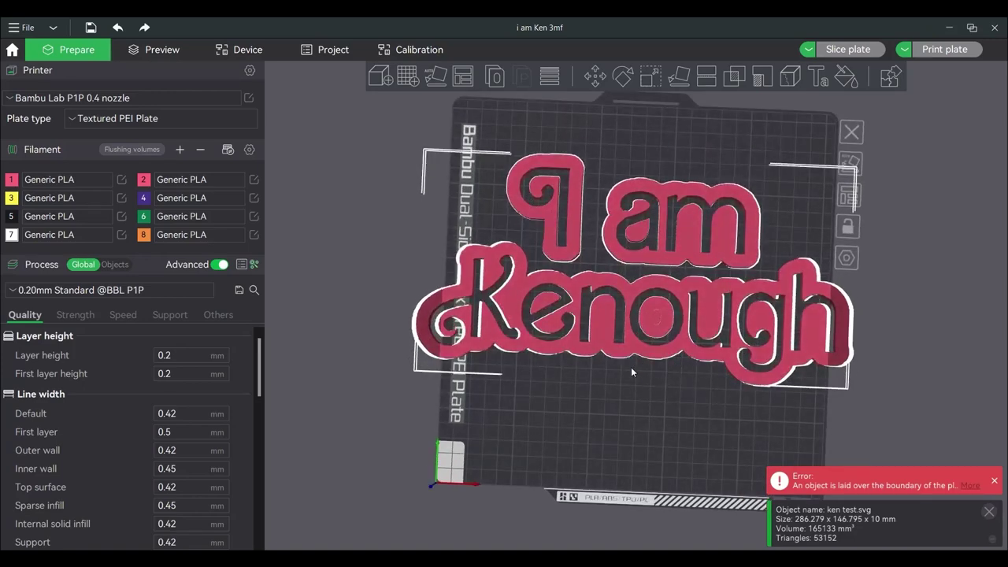
left_click_drag(635, 389, 640, 370)
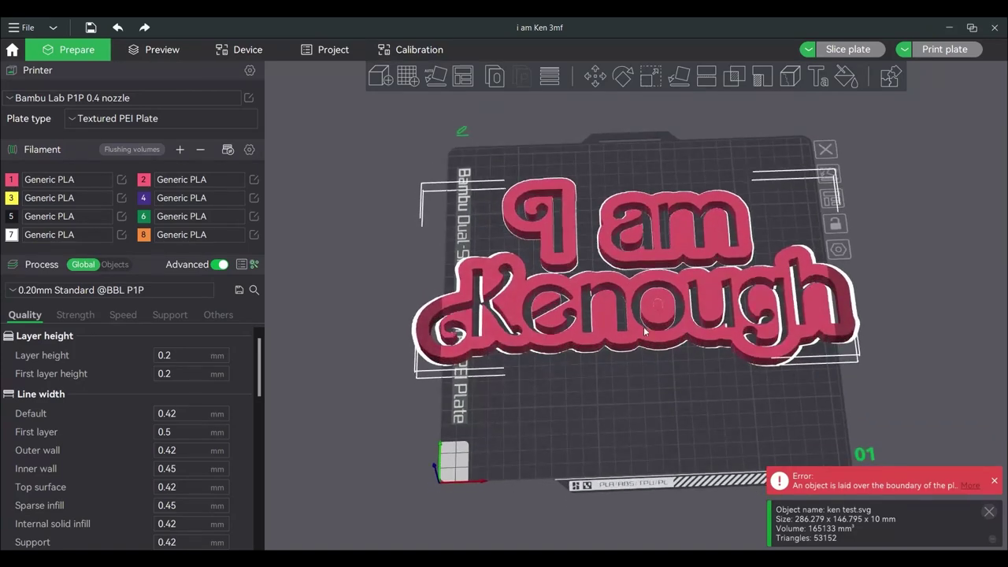
Step: Rotate the lettering 44.62° about Z and move it inside the plate boundary
left_click(672, 81)
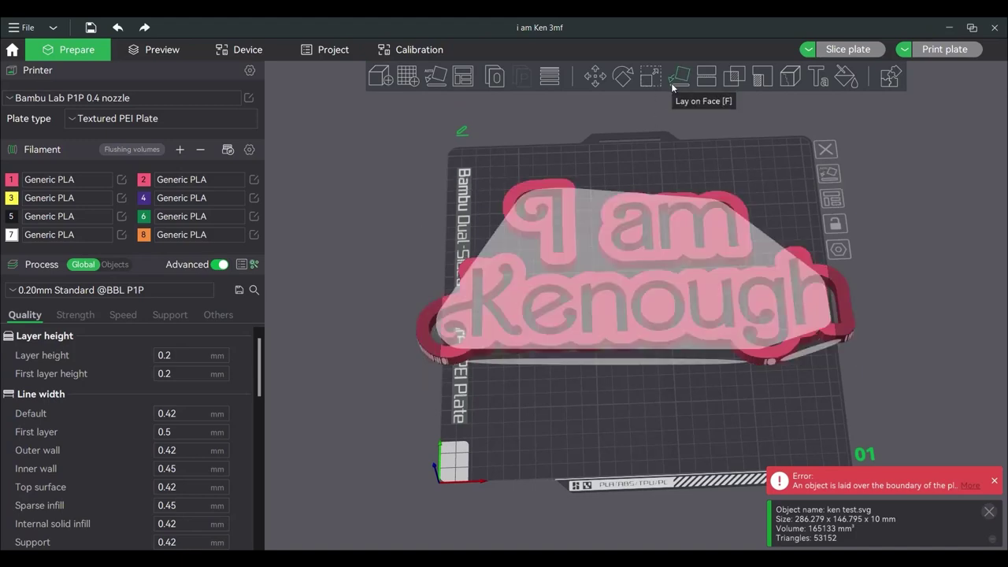
left_click(621, 76)
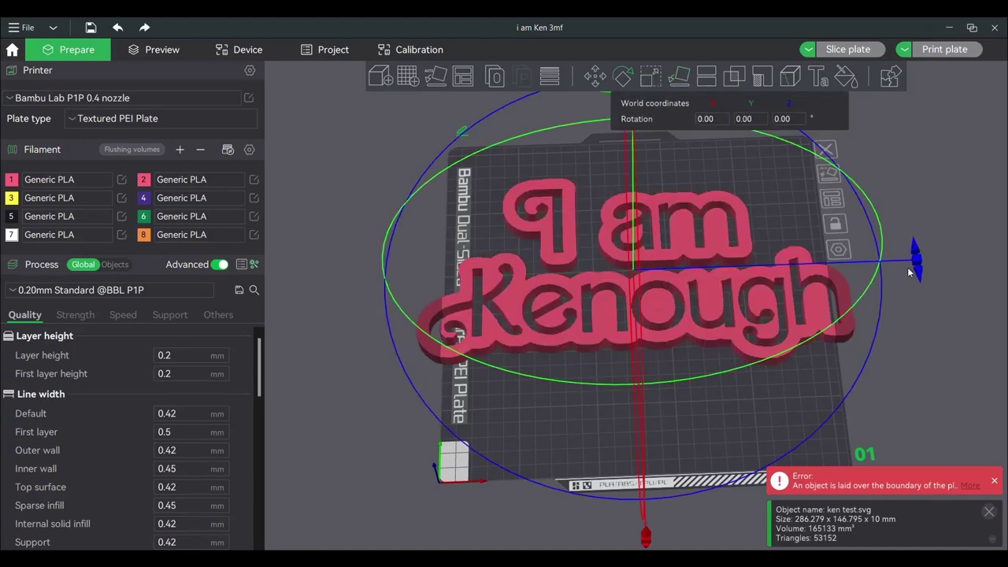
left_click_drag(909, 272, 815, 103)
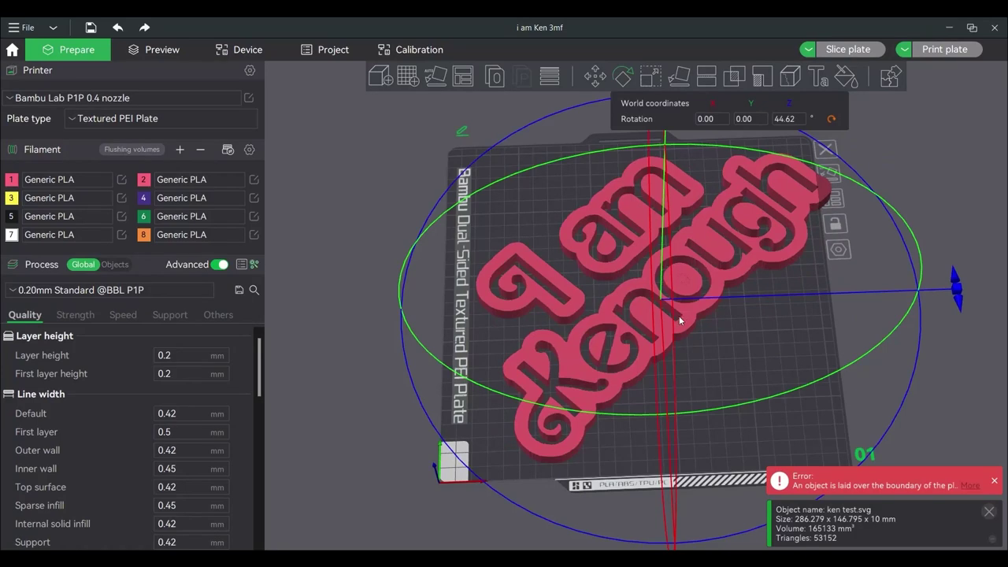
left_click_drag(656, 321, 633, 327)
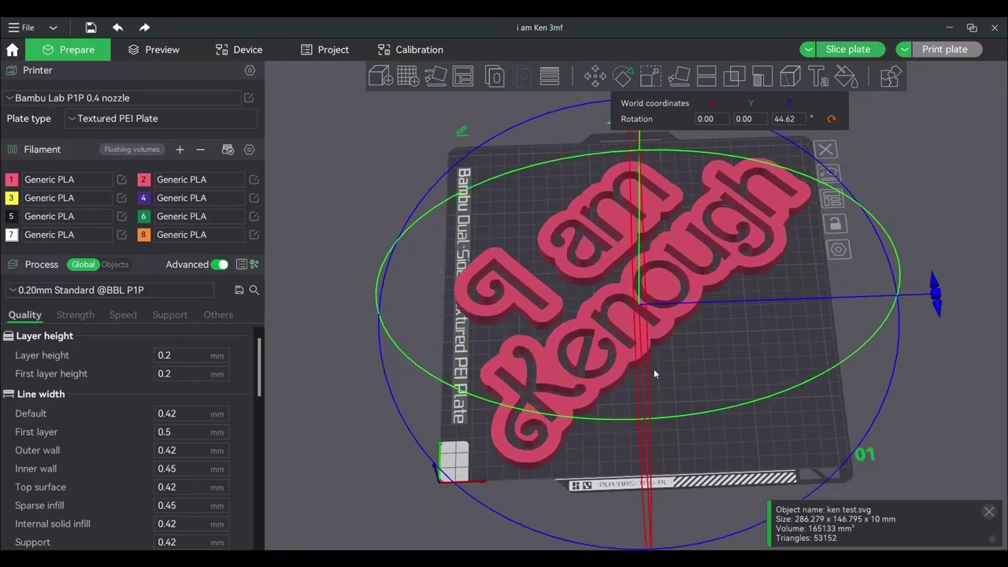
left_click(723, 408)
left_click_drag(722, 407, 703, 325)
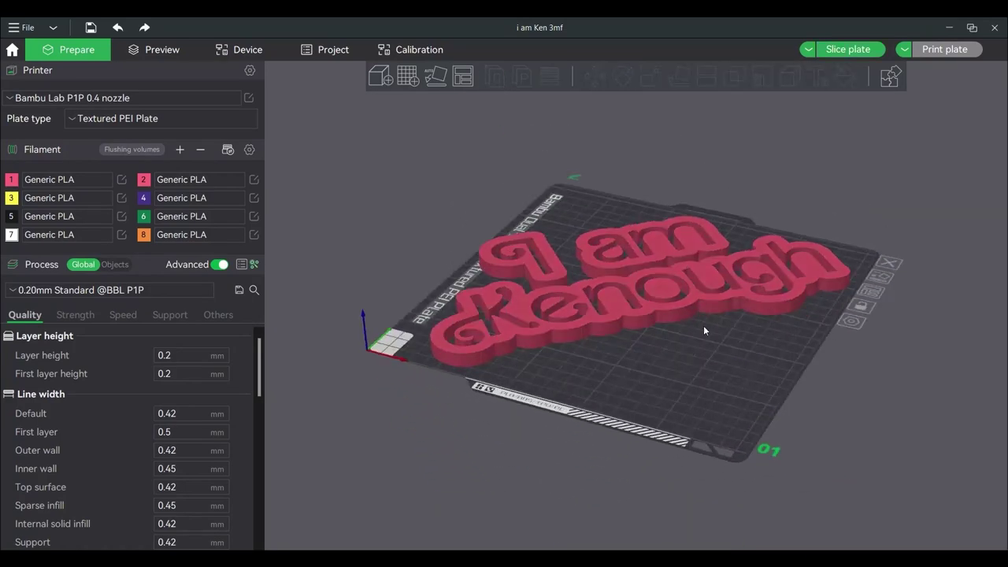
left_click(693, 300)
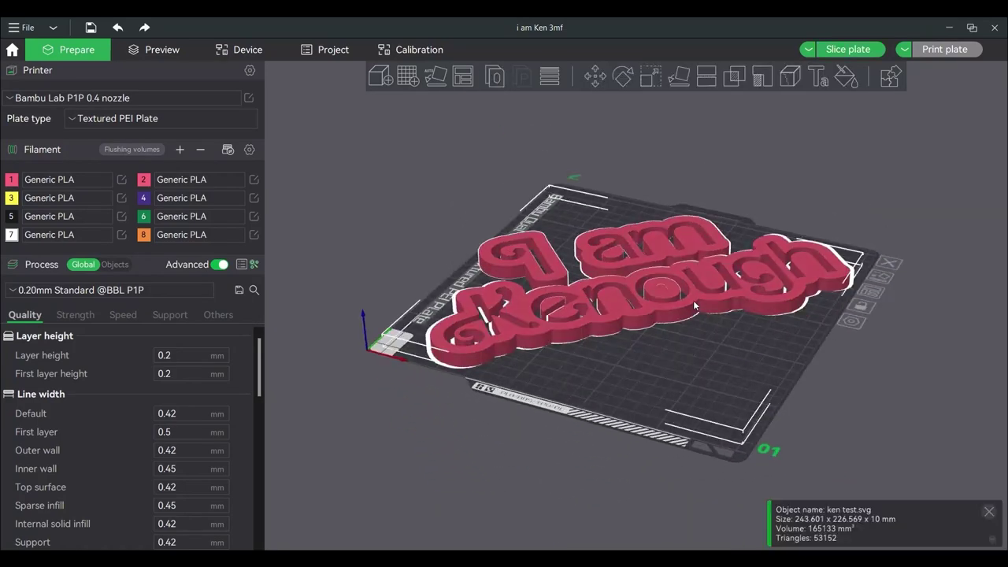
Step: Scale the lettering's Size Z down to 0.2 mm
left_click(650, 76)
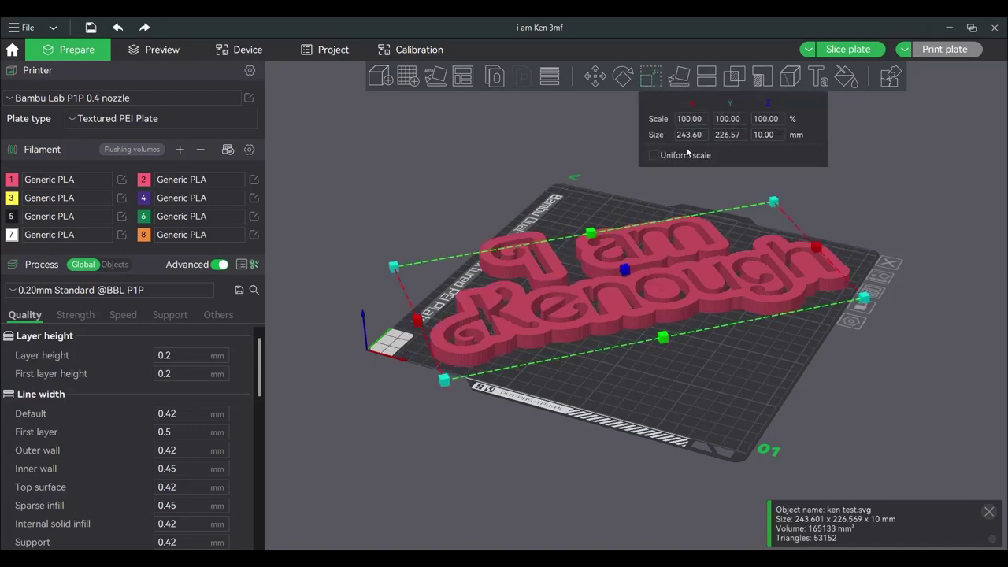
left_click(776, 135)
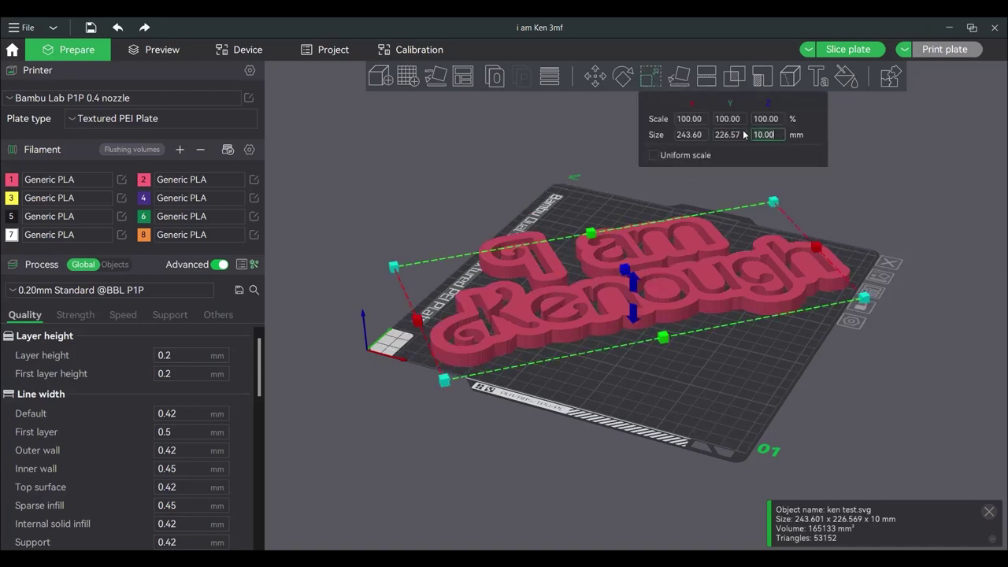
key("BackSpace")
key("BackSpace")
key("BackSpace")
key("BackSpace")
key("BackSpace")
type("0.2")
key("Return")
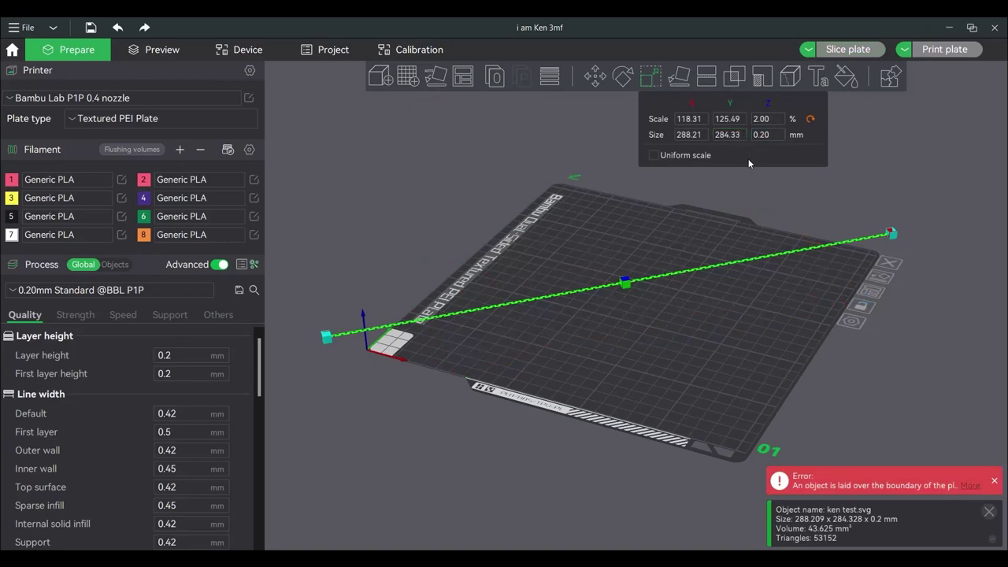
Step: Reapply the 0.2 mm height, then undo the flattening back to 10 mm
left_click_drag(727, 314, 719, 356)
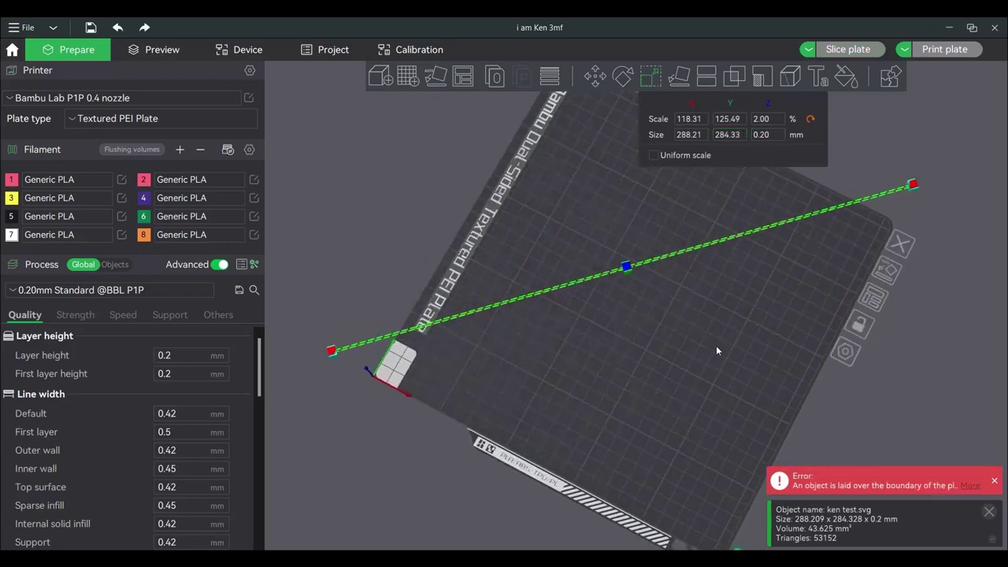
left_click(773, 135)
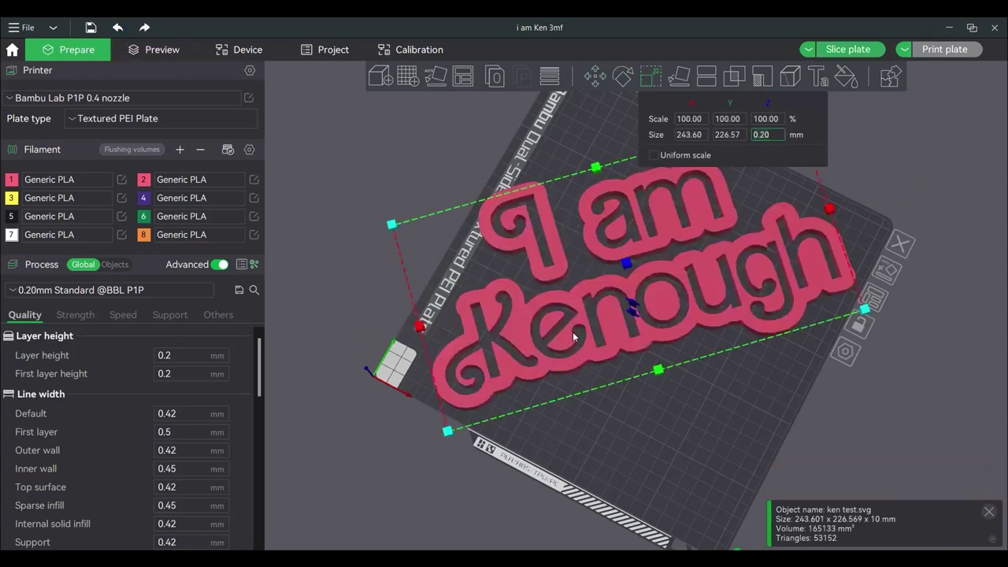
key("Return")
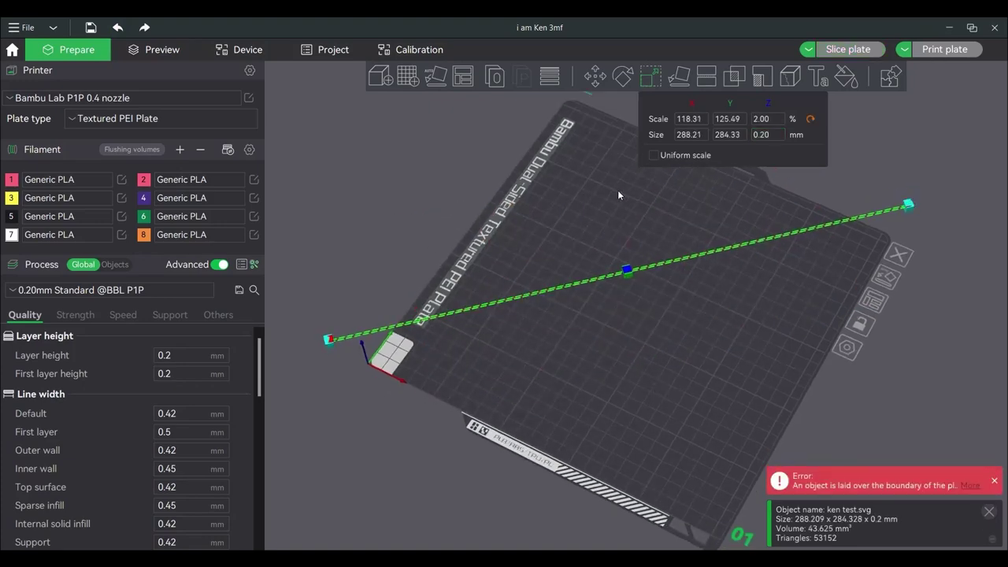
left_click(118, 28)
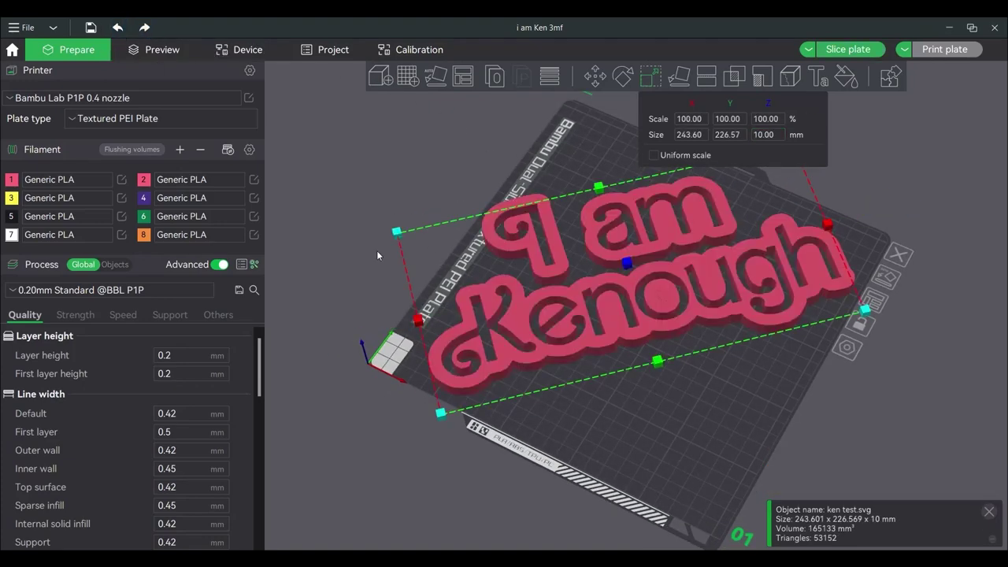
left_click_drag(623, 467, 630, 289)
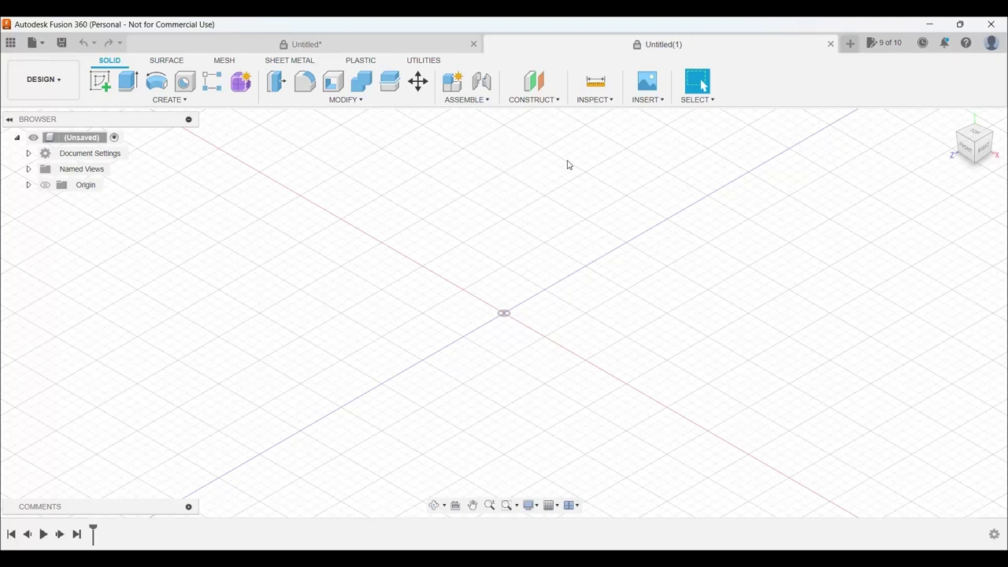
Step: Insert the ken test SVG from Downloads onto the ground plane in Fusion 360
left_click(646, 100)
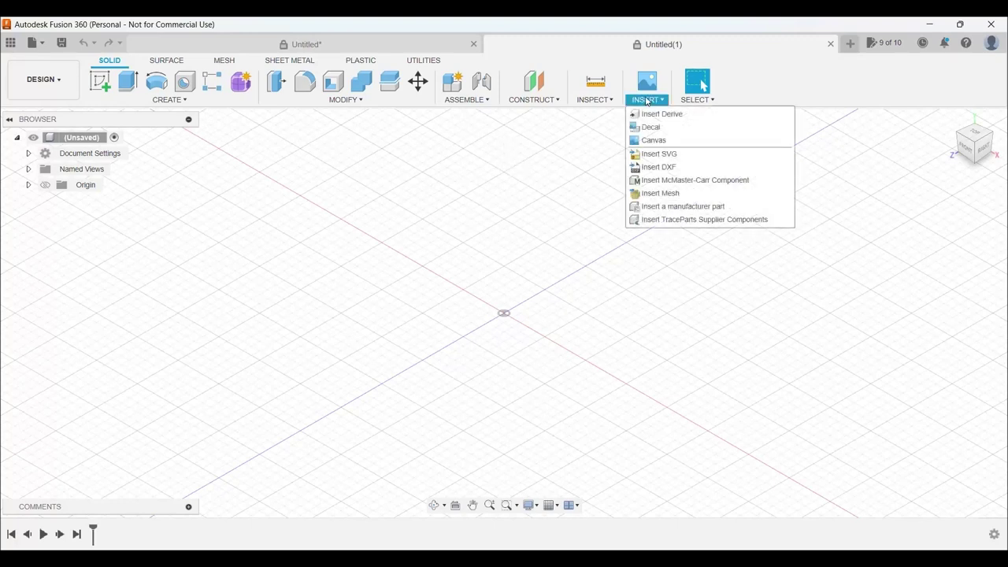
left_click(659, 154)
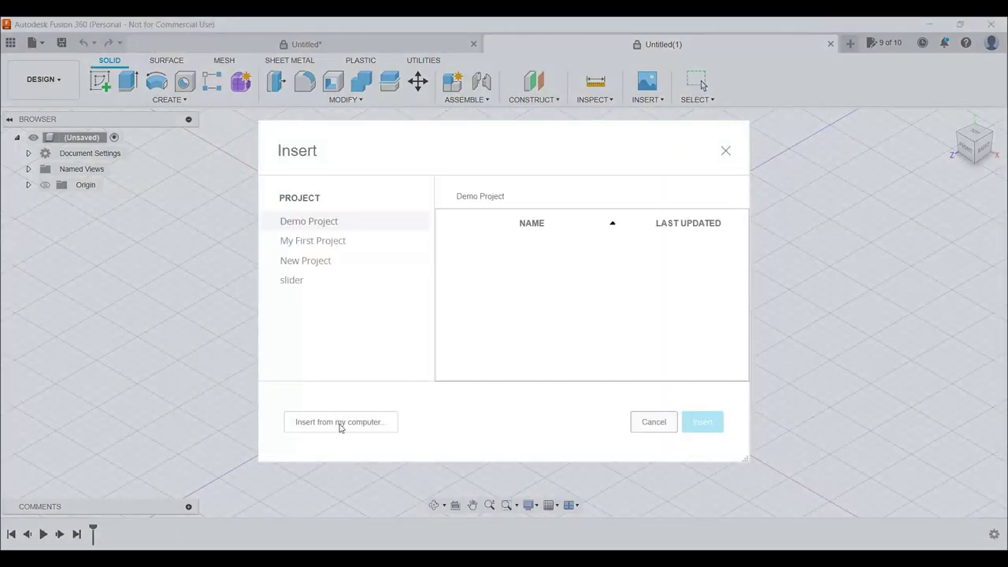
left_click(341, 428)
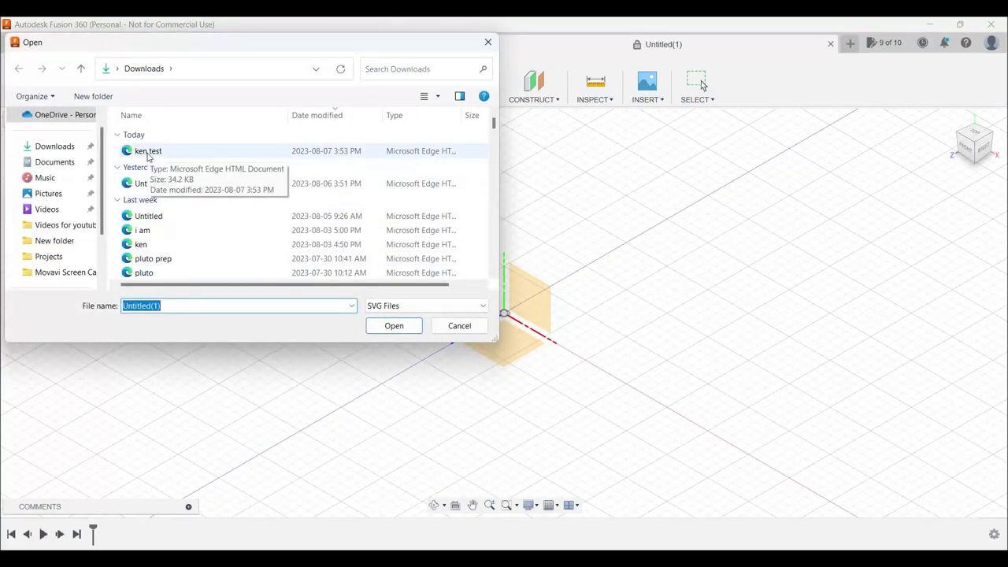
double_click(148, 151)
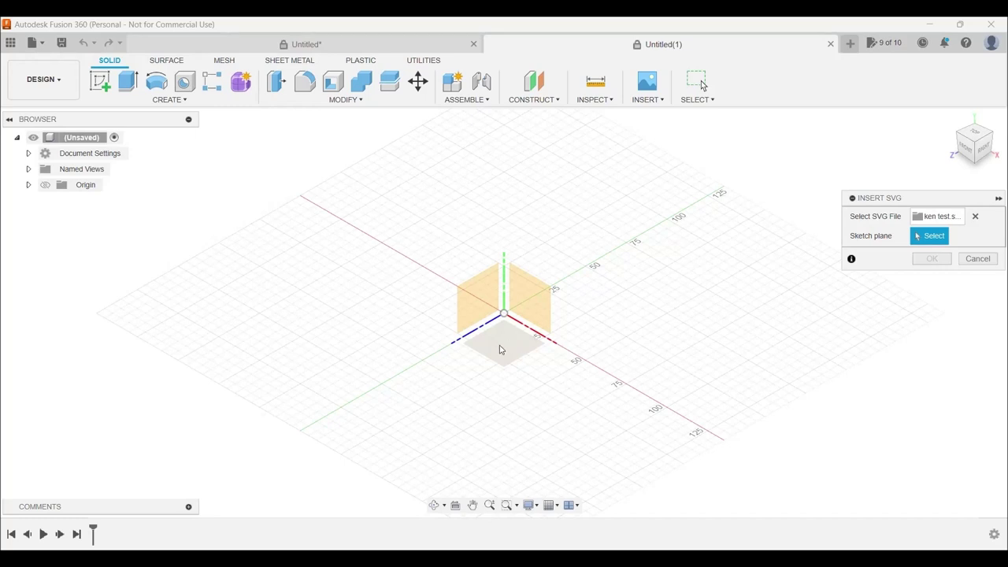
left_click(500, 350)
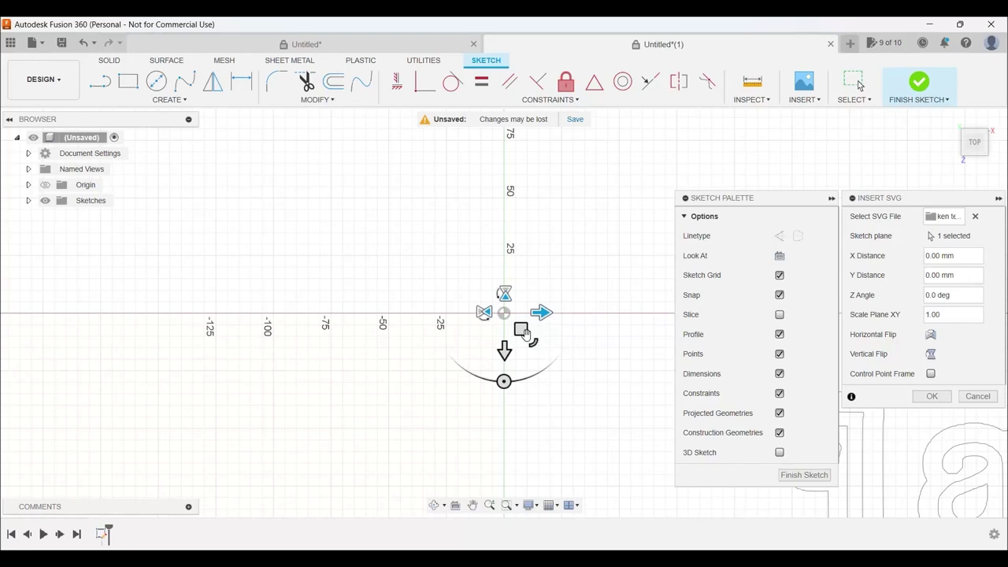
Step: Centre the I am Kenough SVG on the origin at 0.878 scale and finish the import
left_click_drag(521, 330, 217, 189)
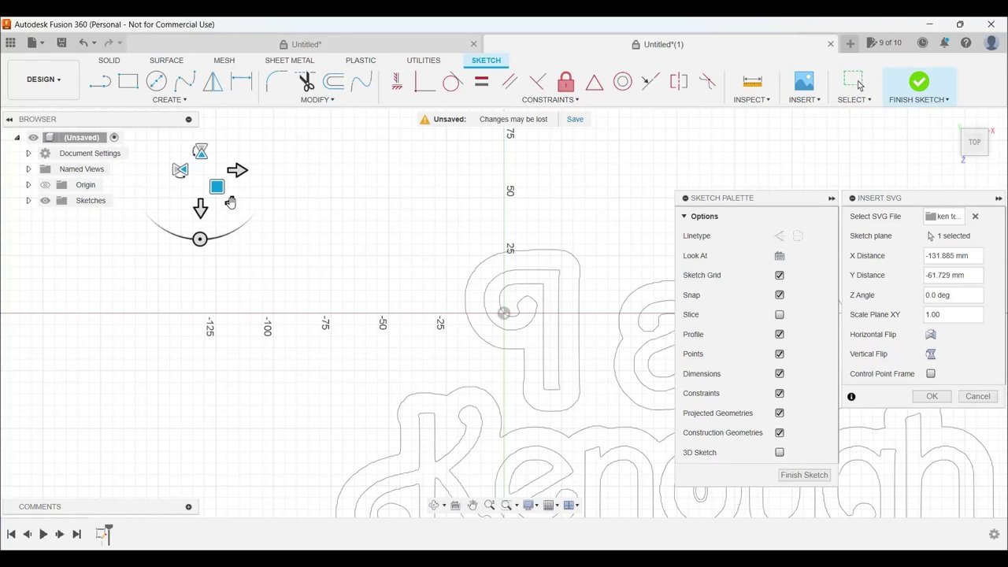
mouse_move(230, 202)
left_mouse_down()
mouse_move(234, 209)
mouse_move(221, 194)
mouse_move(229, 199)
left_mouse_up()
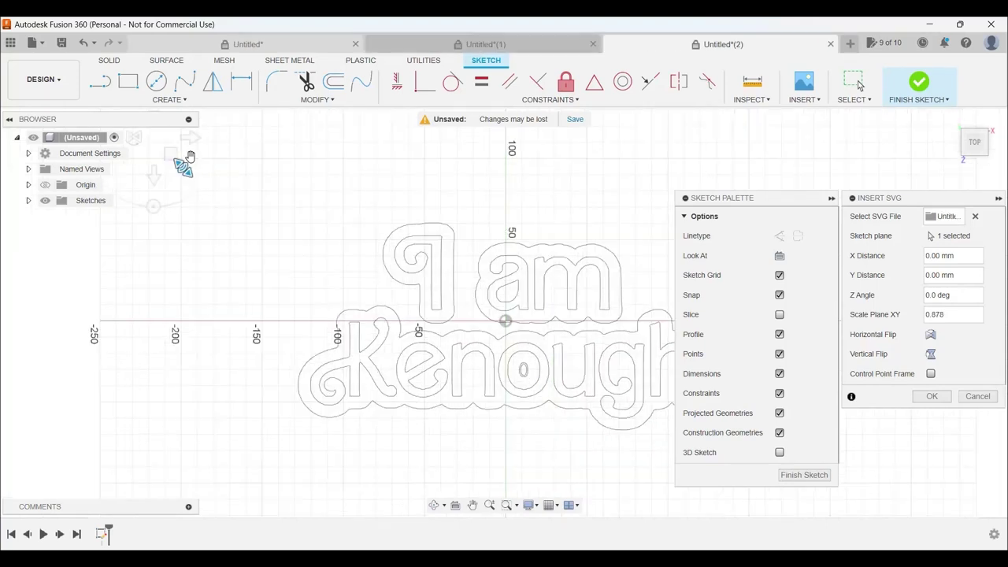
left_click(803, 475)
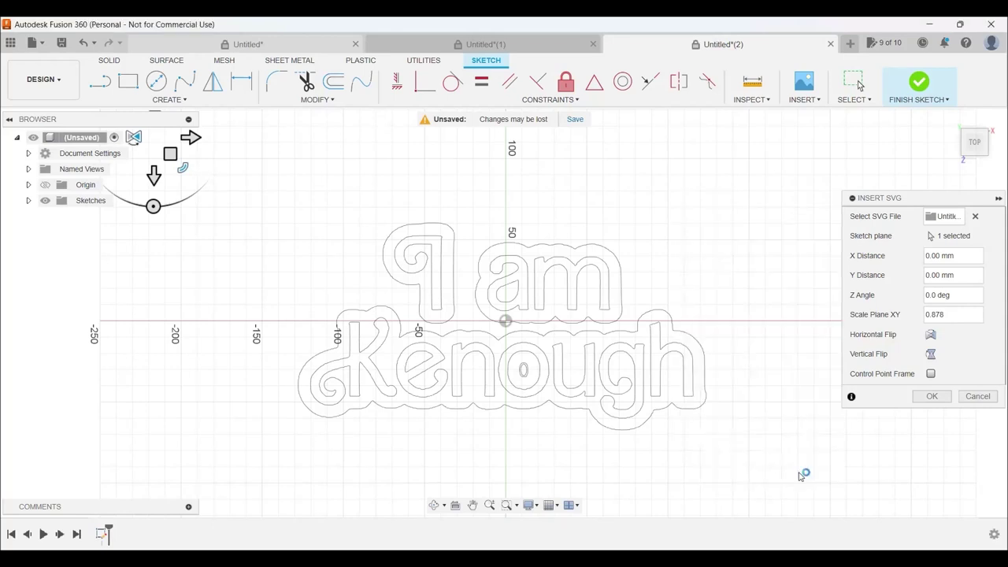
left_click(957, 398)
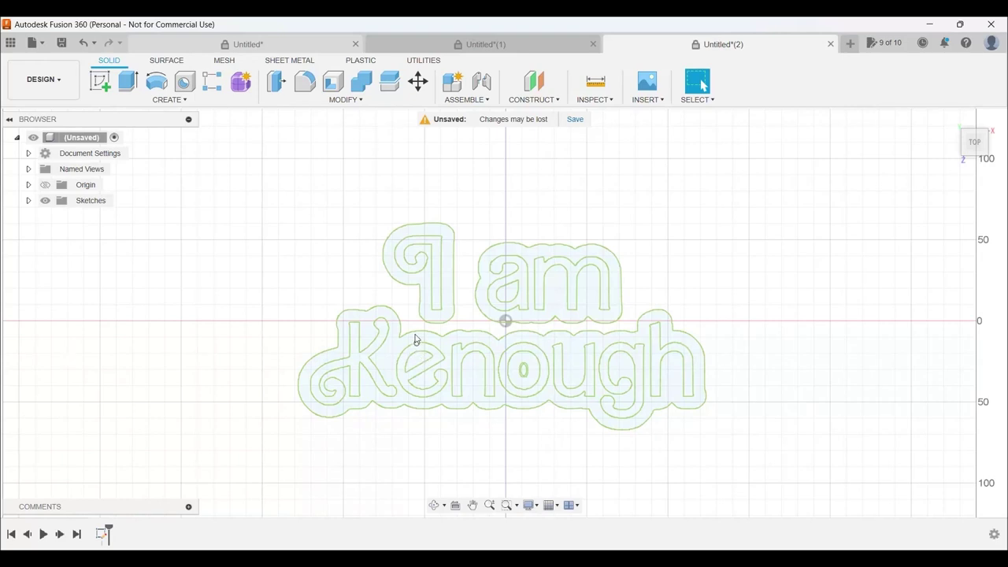
Step: Zoom in on the I am Kenough lettering profiles
scroll(416, 339, "up", 5)
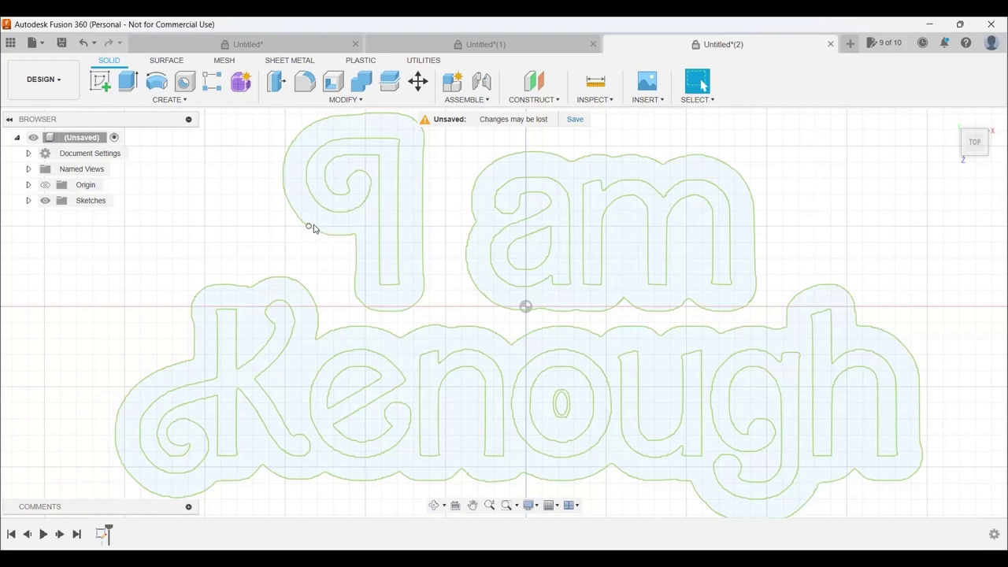
Step: Select the letter profiles I, am, the a counter, K, e, n, o, u, g and h
left_click(329, 228)
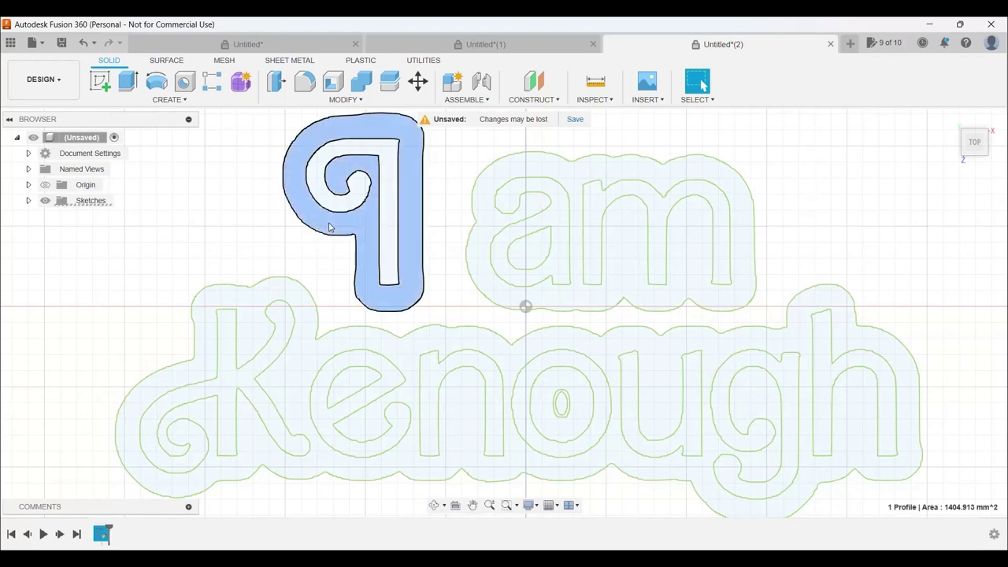
left_click(483, 242)
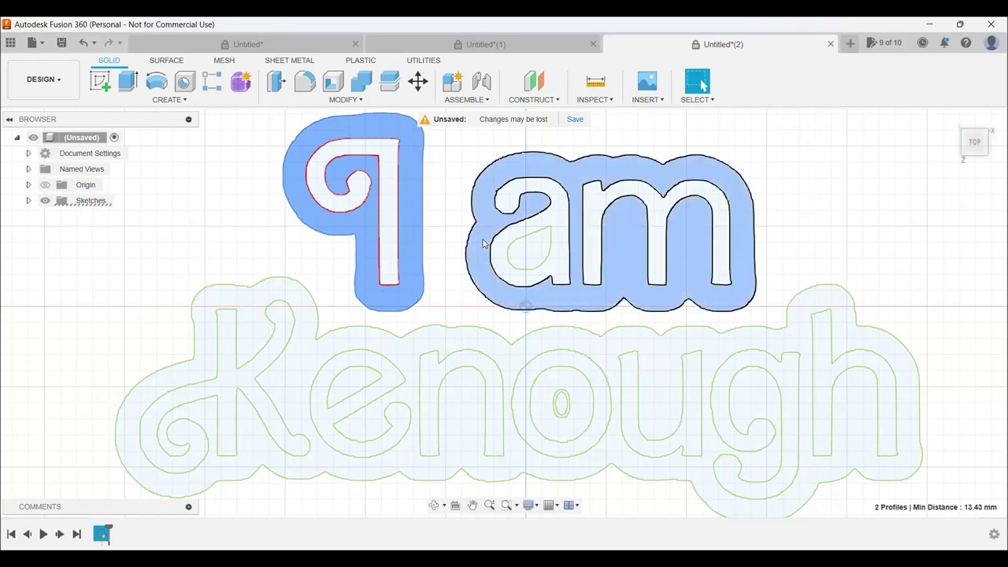
left_click(523, 252)
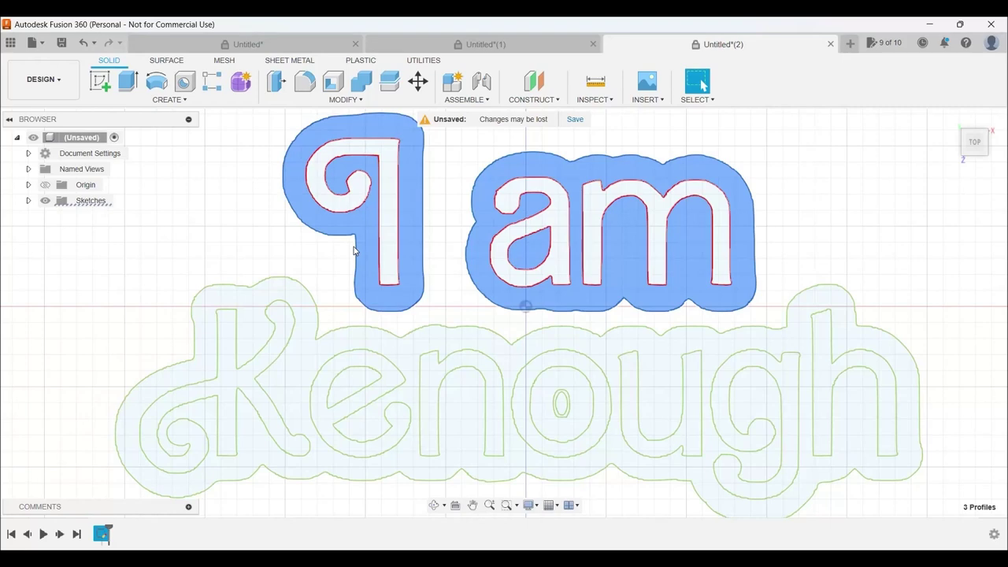
left_click(227, 382)
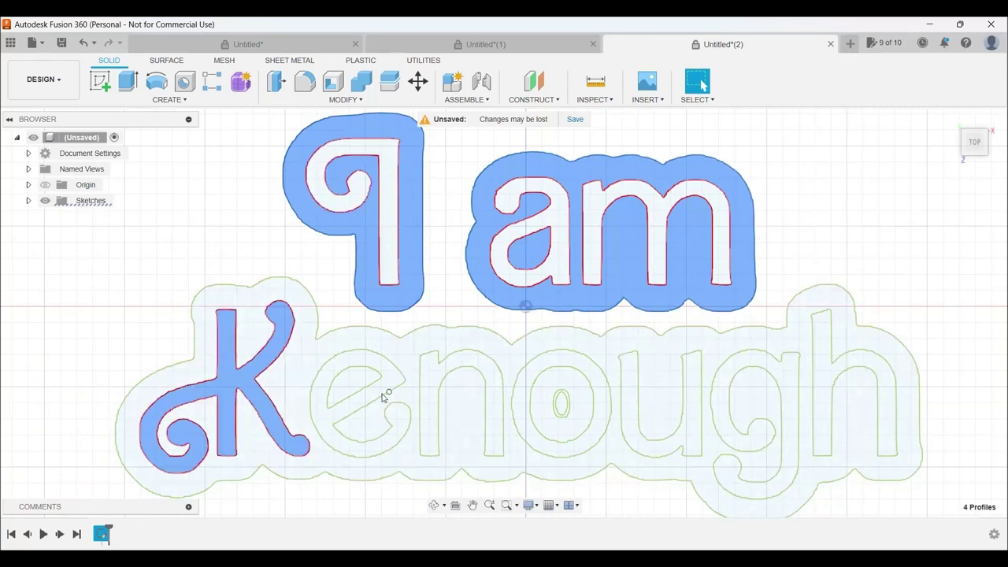
left_click(323, 399)
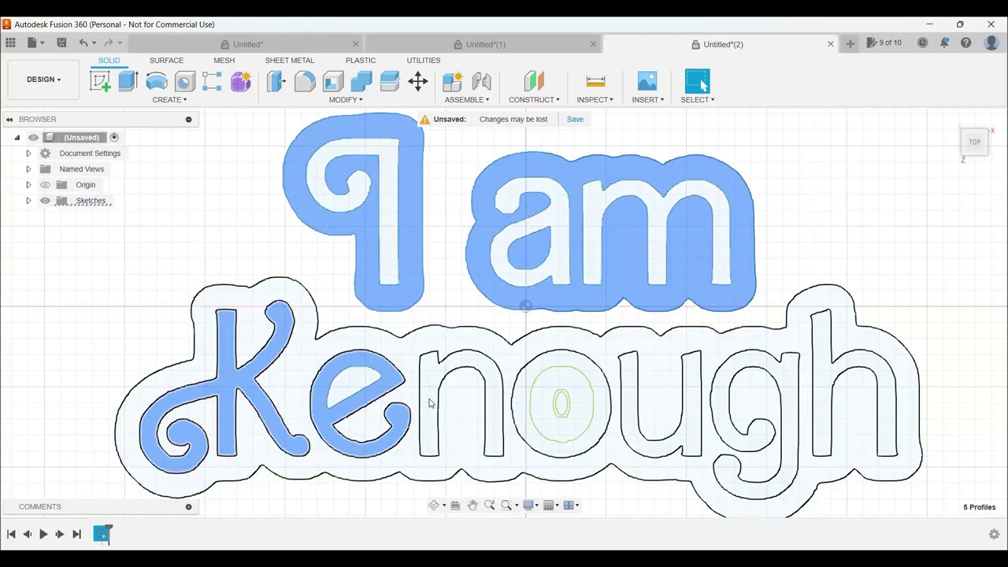
left_click(455, 381)
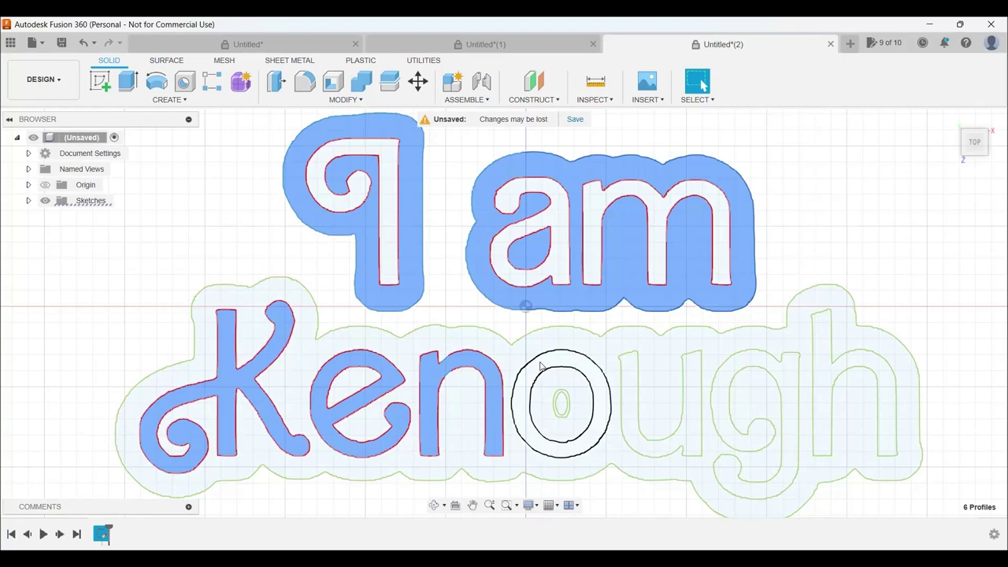
left_click(541, 365)
left_click(633, 396)
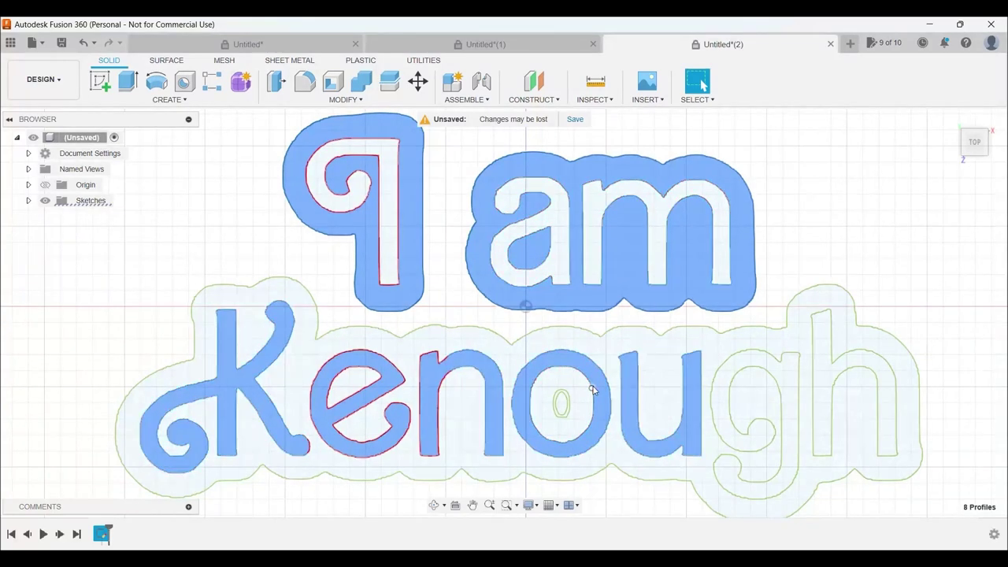
left_click(790, 378)
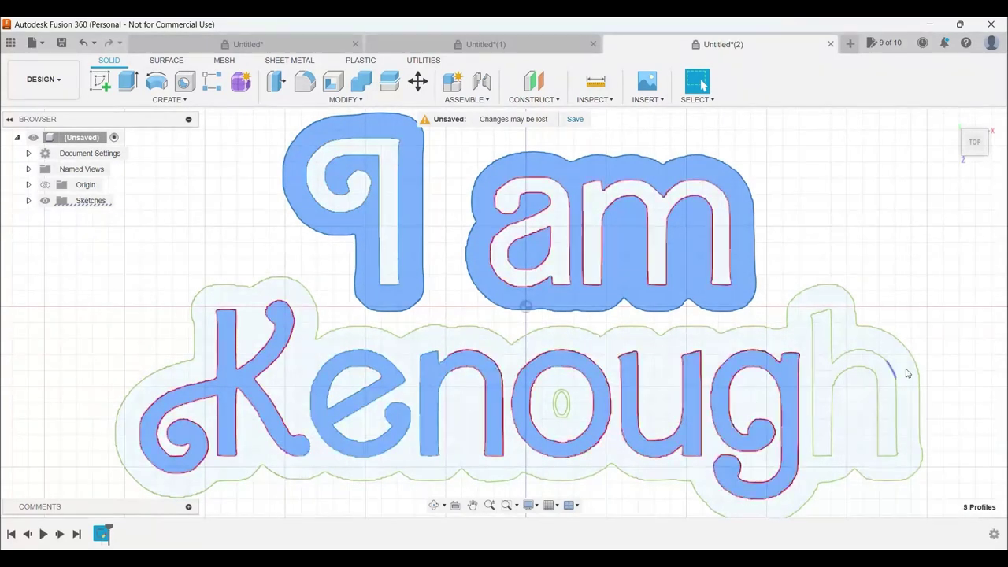
left_click(829, 376)
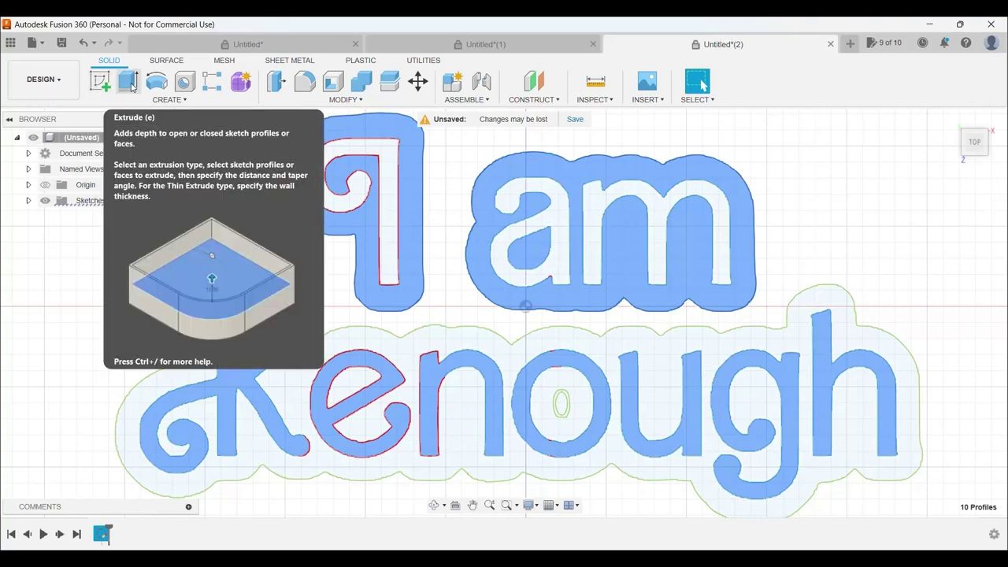
Step: Extrude the selected letter profiles 0.2 mm as a new body
left_click(129, 82)
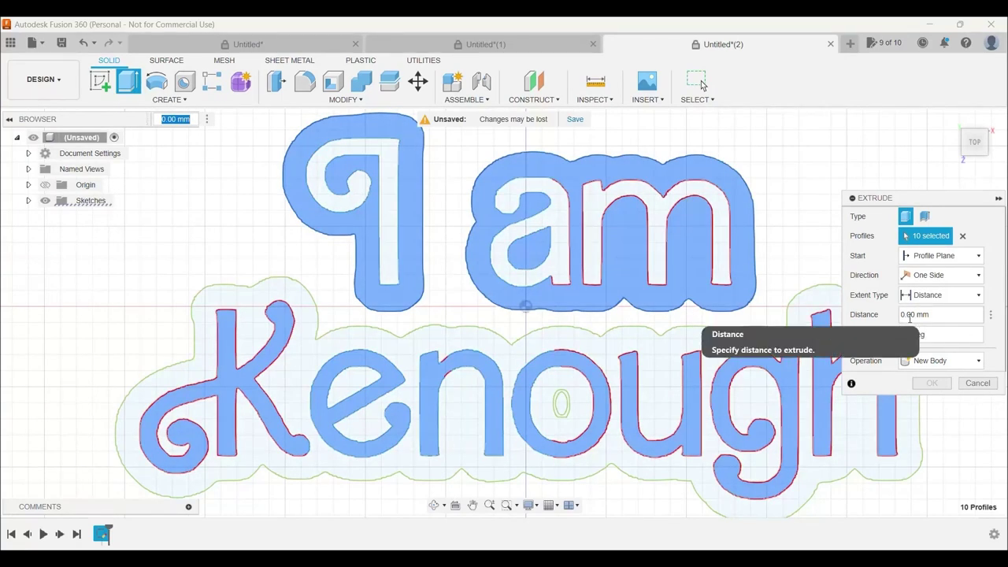
left_click(908, 315)
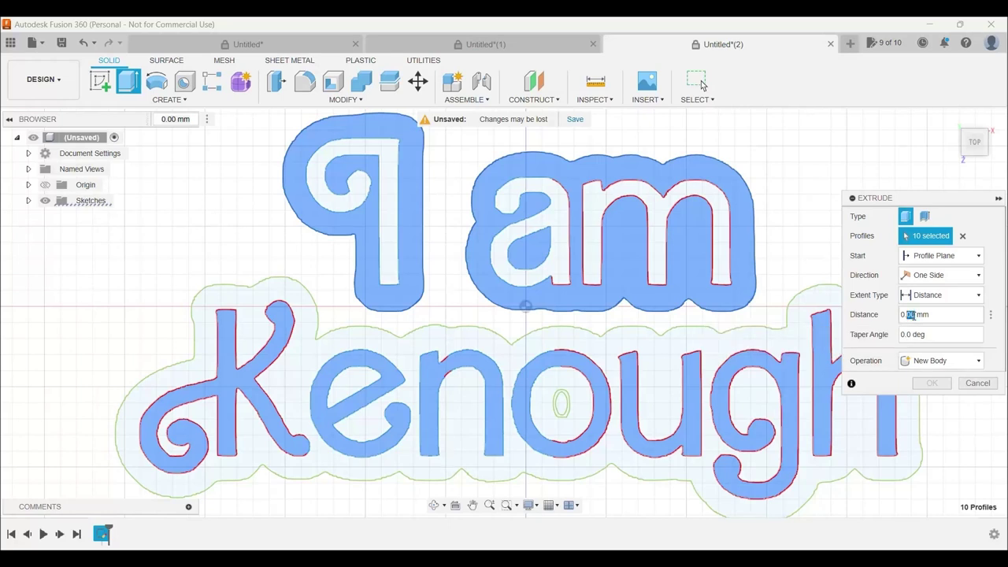
type("0.2")
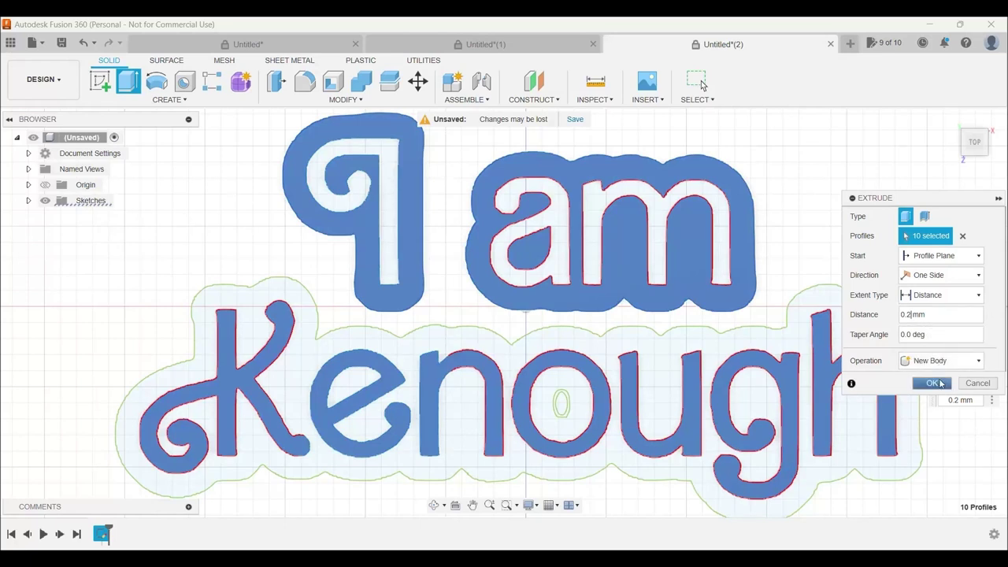
left_click(937, 384)
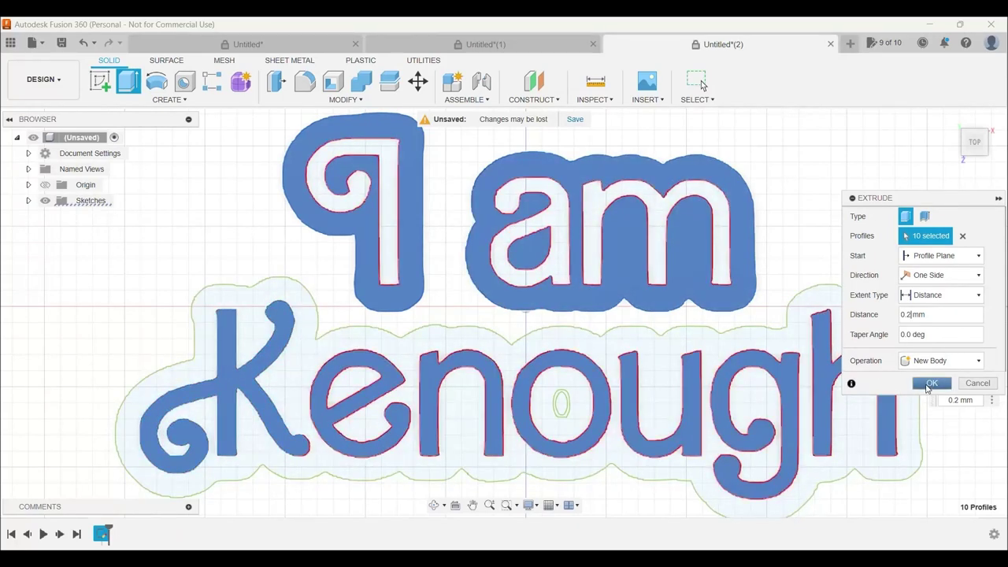
left_click(930, 384)
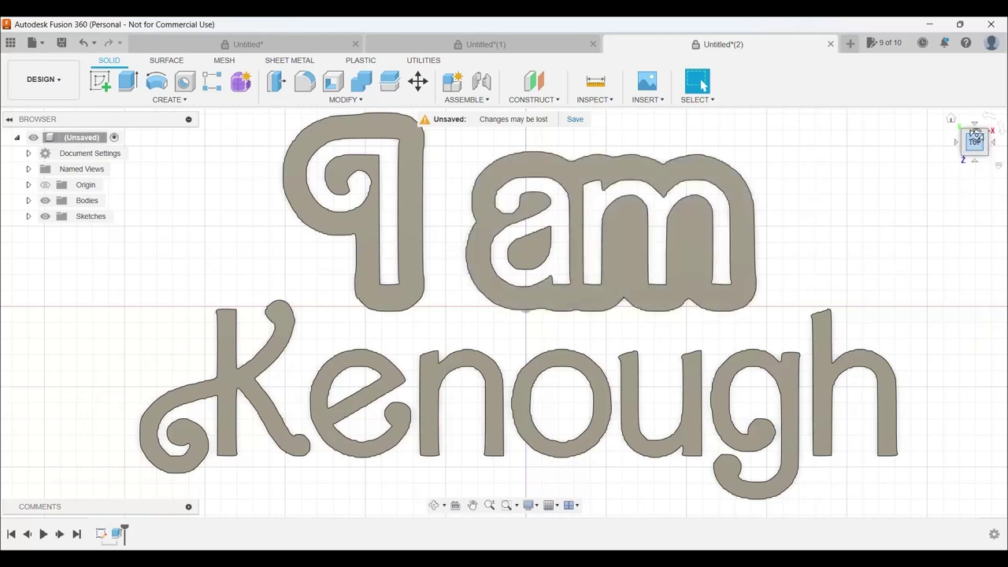
Step: Switch to the top view and centre the whole I am Kenough lettering
left_click_drag(974, 132, 989, 103)
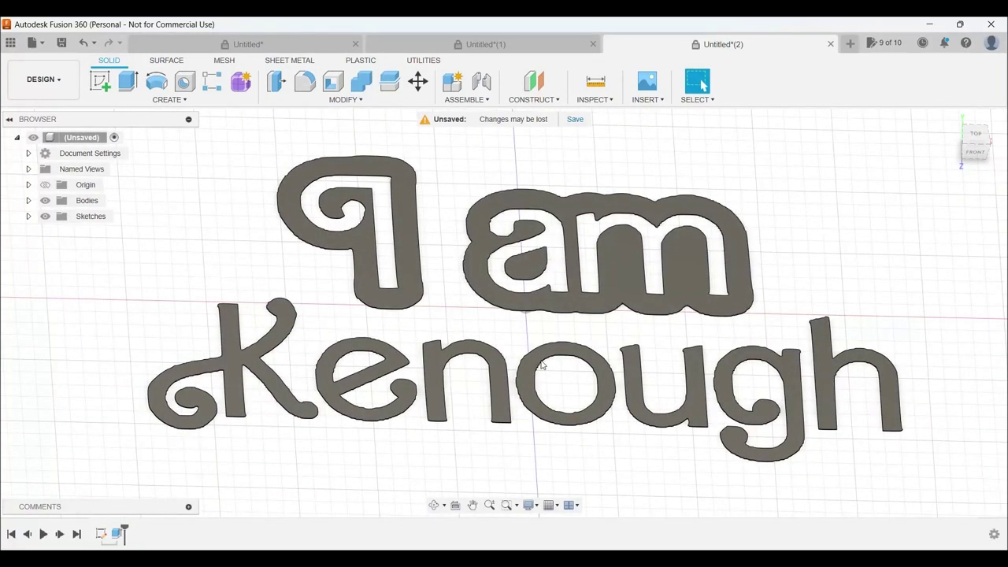
scroll(554, 352, "down", 2)
scroll(555, 352, "up", 5)
scroll(554, 351, "up", 3)
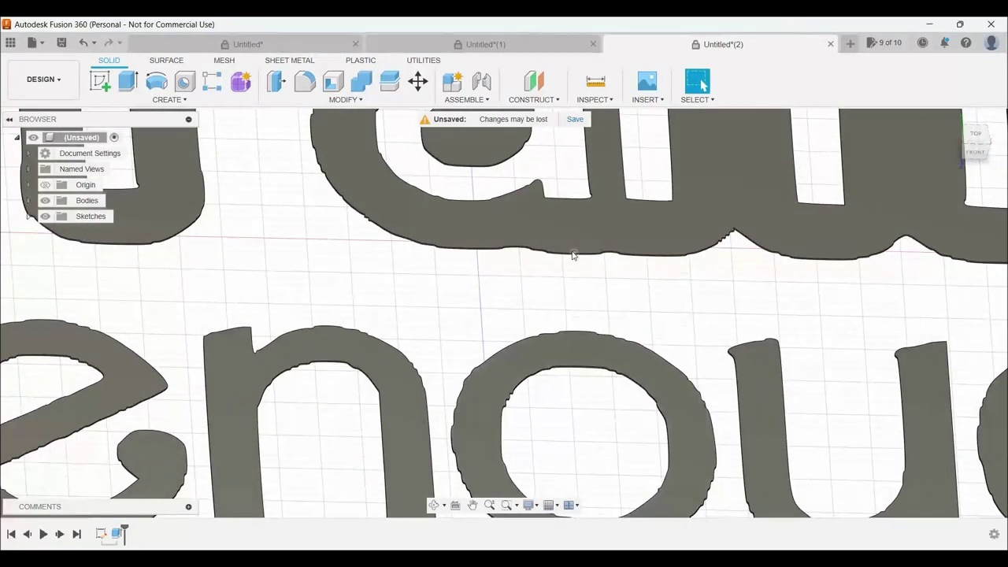
scroll(572, 281, "down", 5)
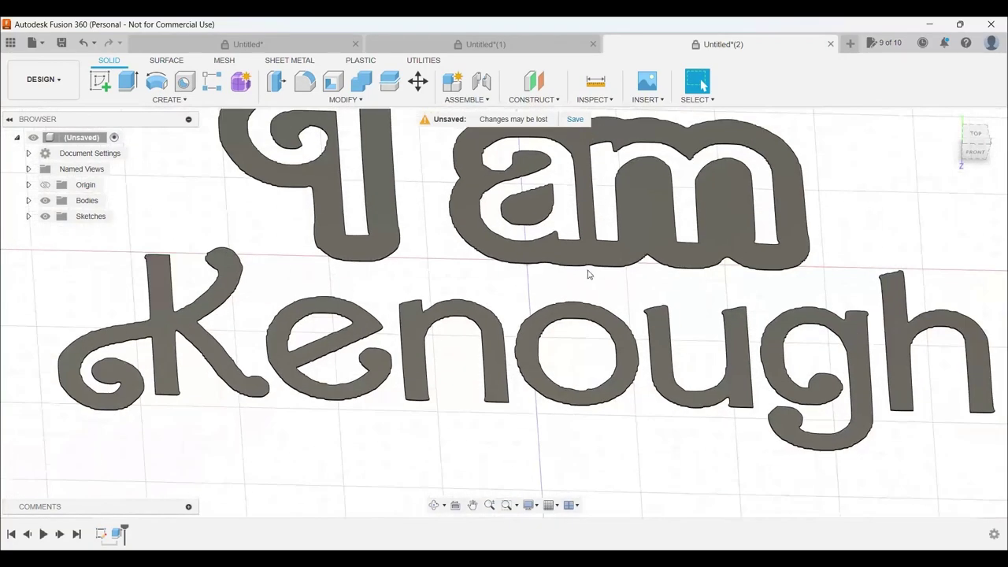
left_click(976, 133)
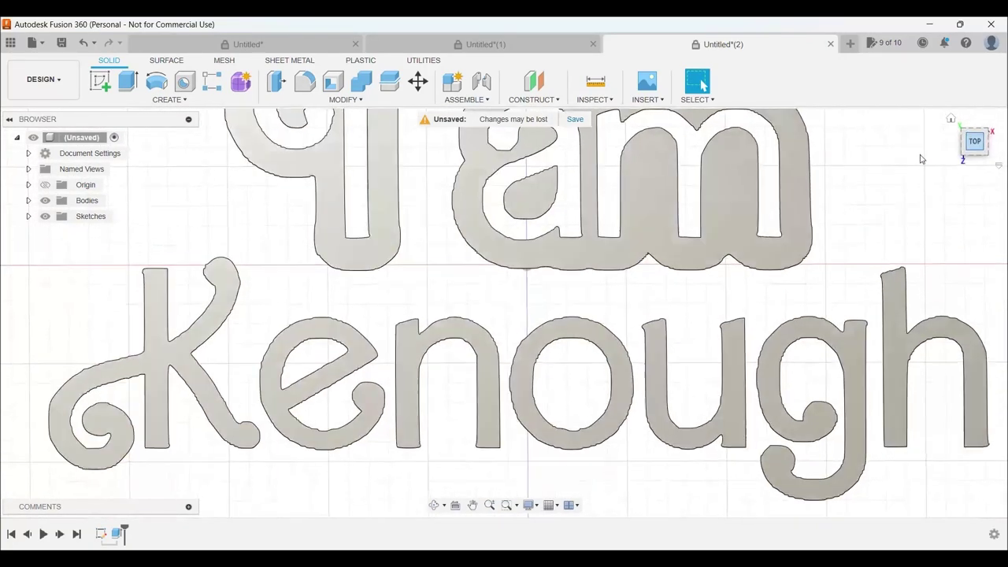
scroll(866, 247, "down", 2)
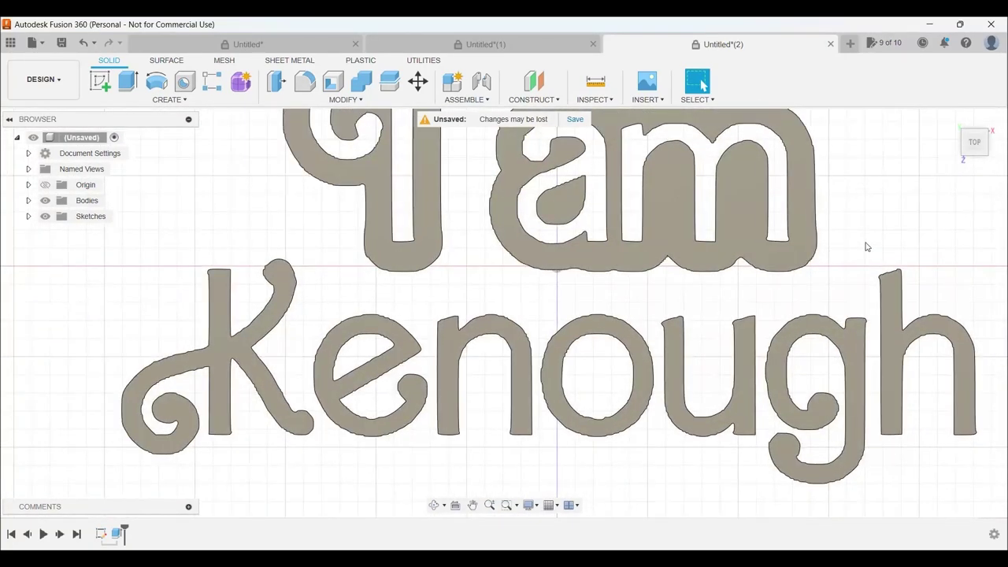
scroll(867, 247, "up", 2)
scroll(867, 246, "down", 3)
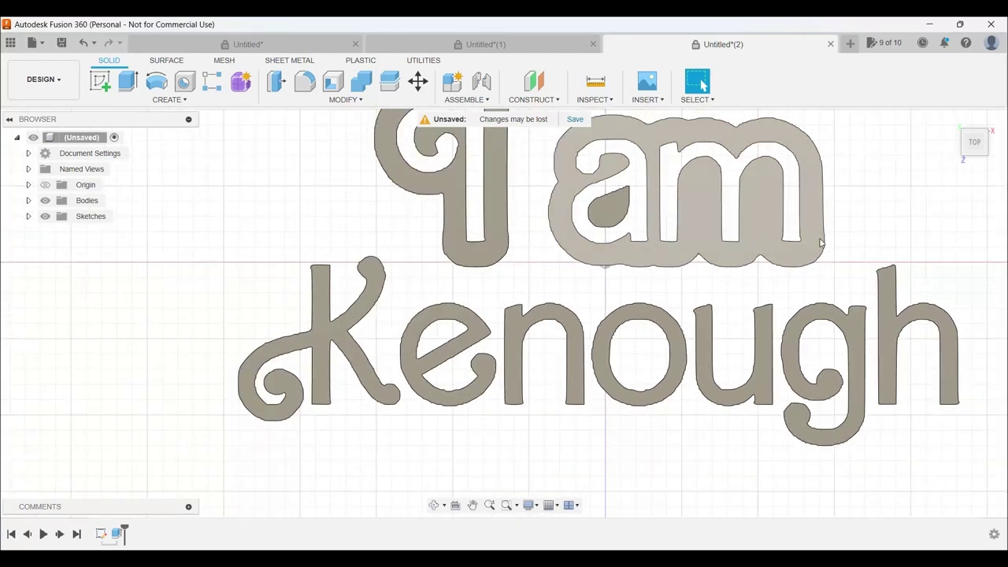
middle_click_drag(819, 243, 705, 282)
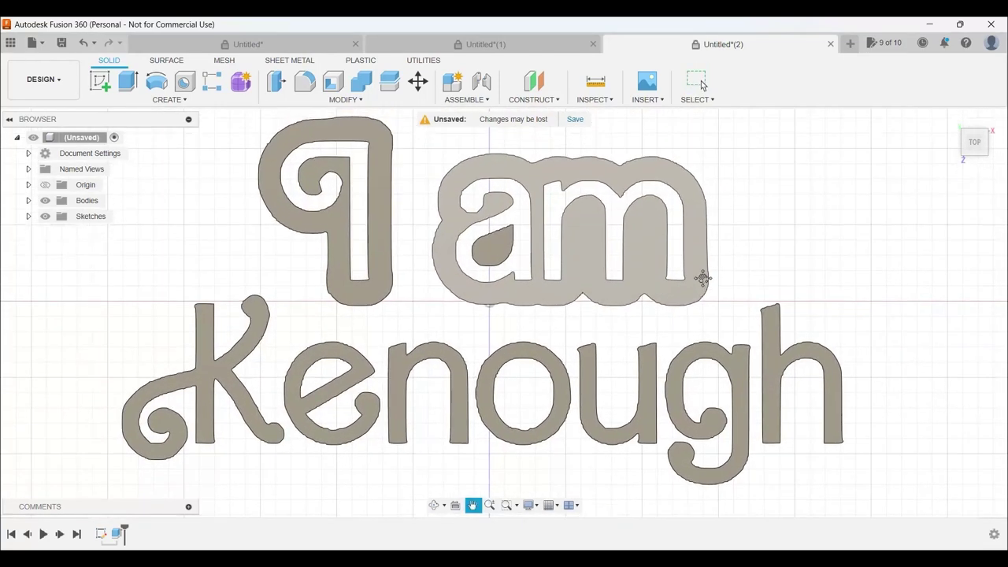
Step: Expand Bodies in the Browser and select Body1 through Body10
left_click(28, 201)
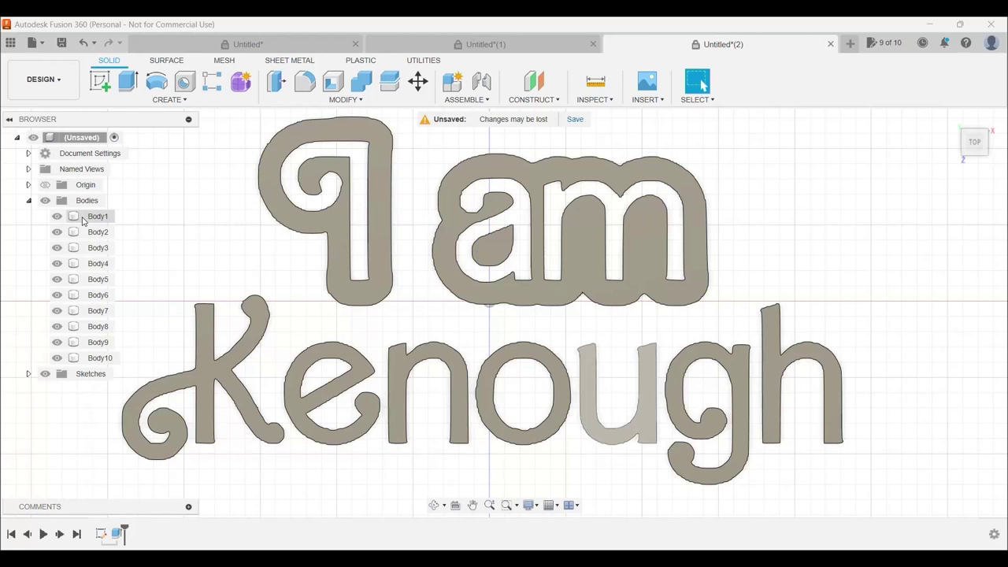
left_click(82, 219)
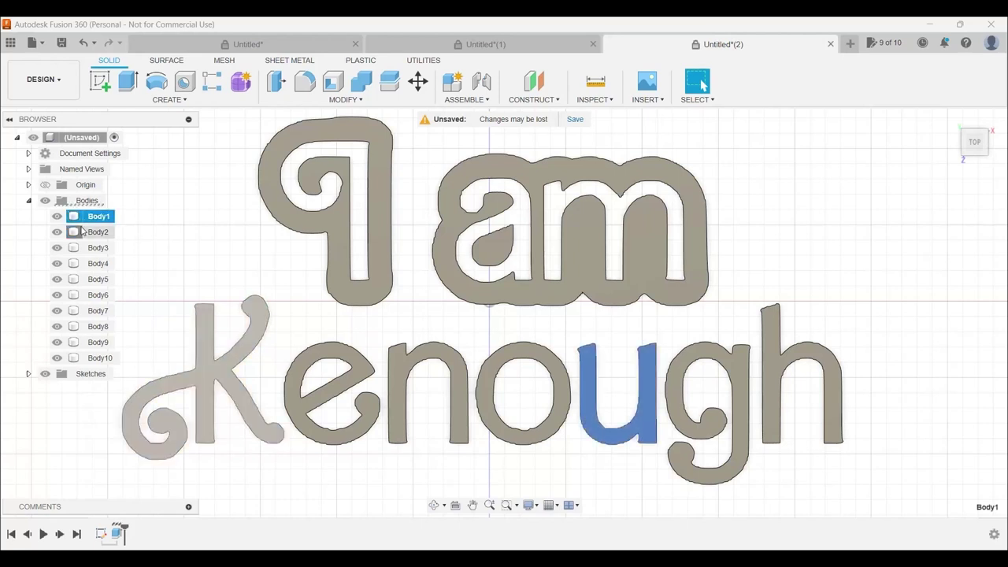
left_click(91, 232, "ctrl")
left_click(91, 247, "ctrl")
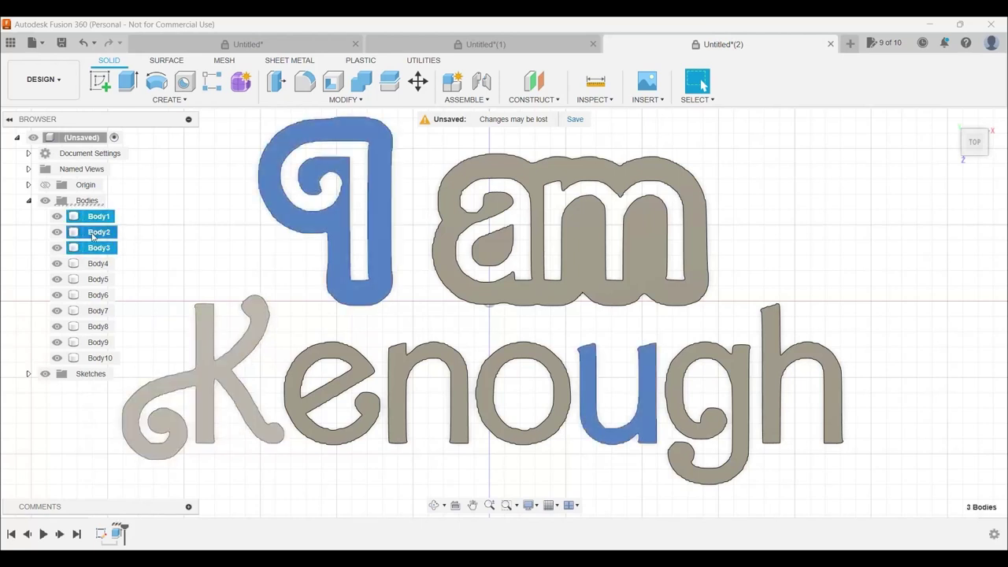
left_click(89, 263, "ctrl")
left_click(88, 279, "ctrl")
left_click(89, 294, "ctrl")
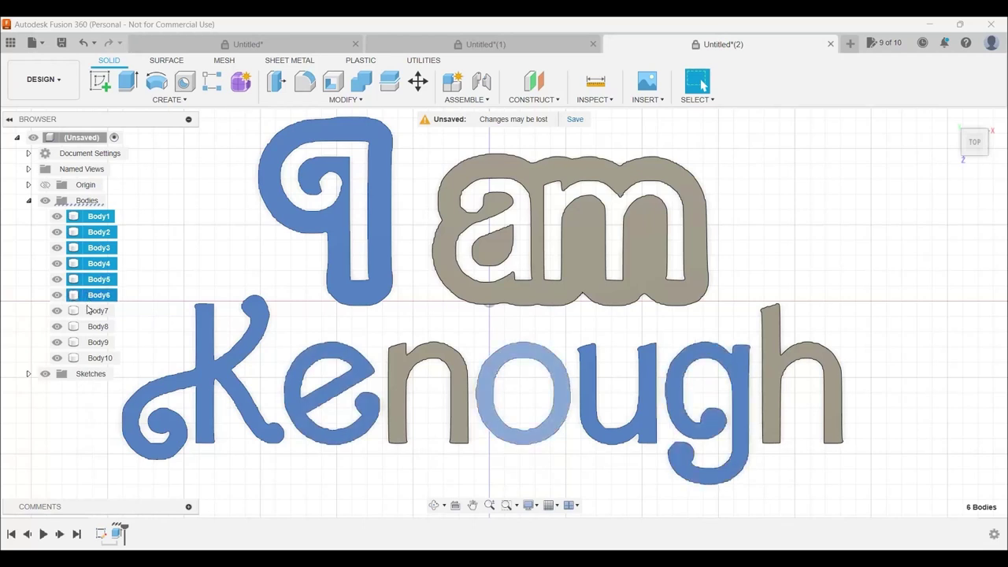
left_click(91, 311, "ctrl")
left_click(91, 326, "ctrl")
left_click(92, 344, "ctrl")
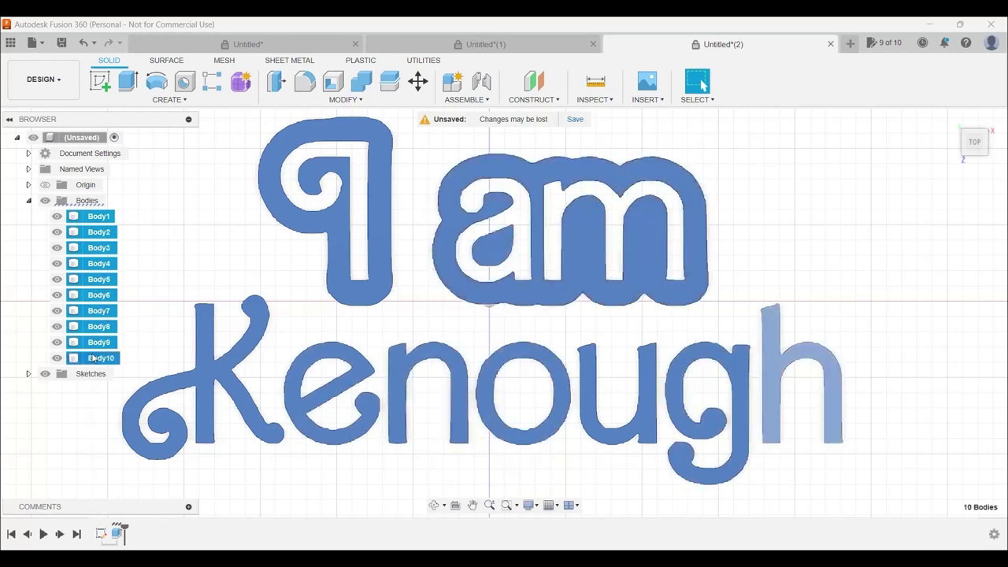
left_click(92, 358, "ctrl")
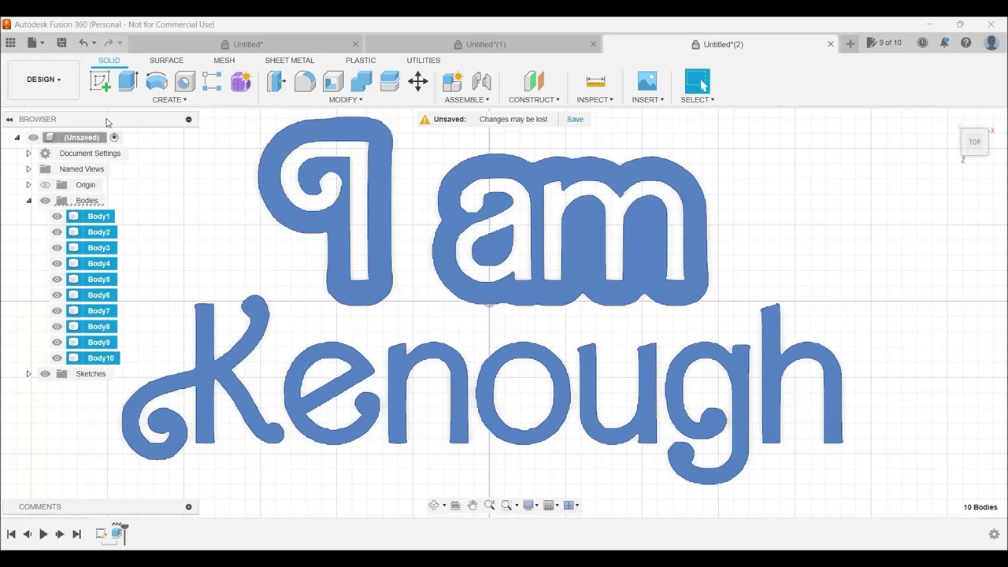
Step: Export the selected bodies as the 3MF file 'i am Ken 3mf' to Downloads
left_click(39, 47)
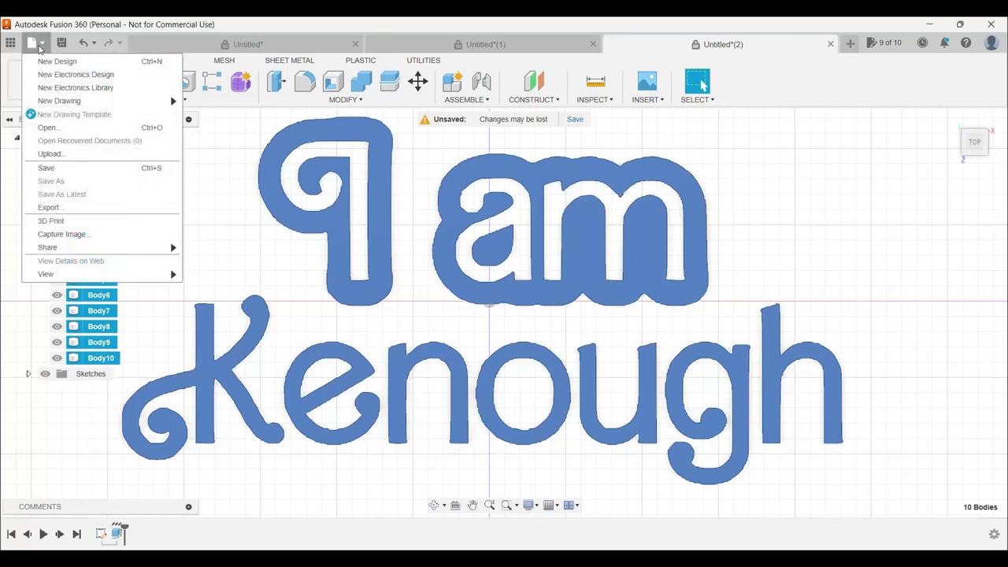
left_click(47, 207)
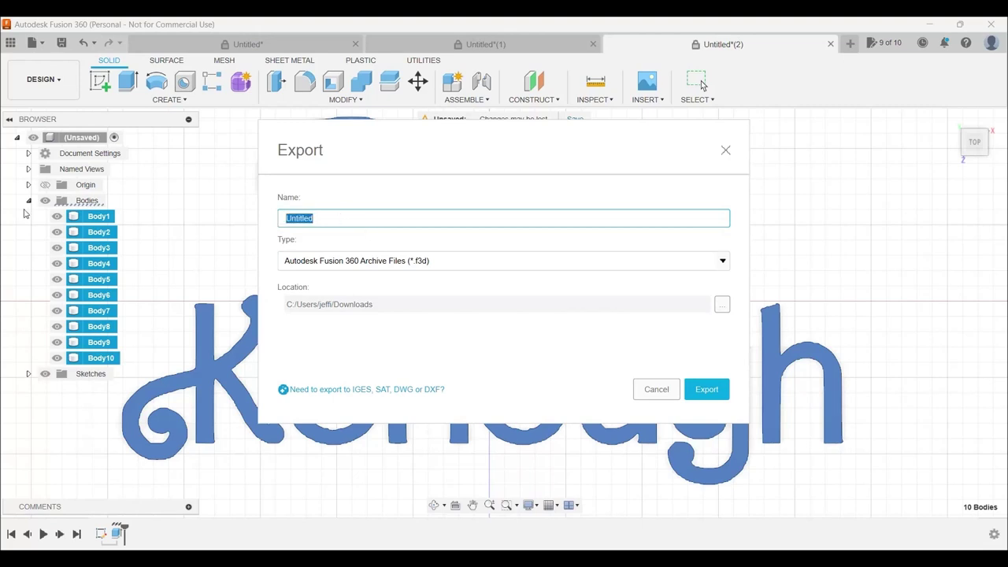
type("i am Ken 3mf")
left_click(334, 261)
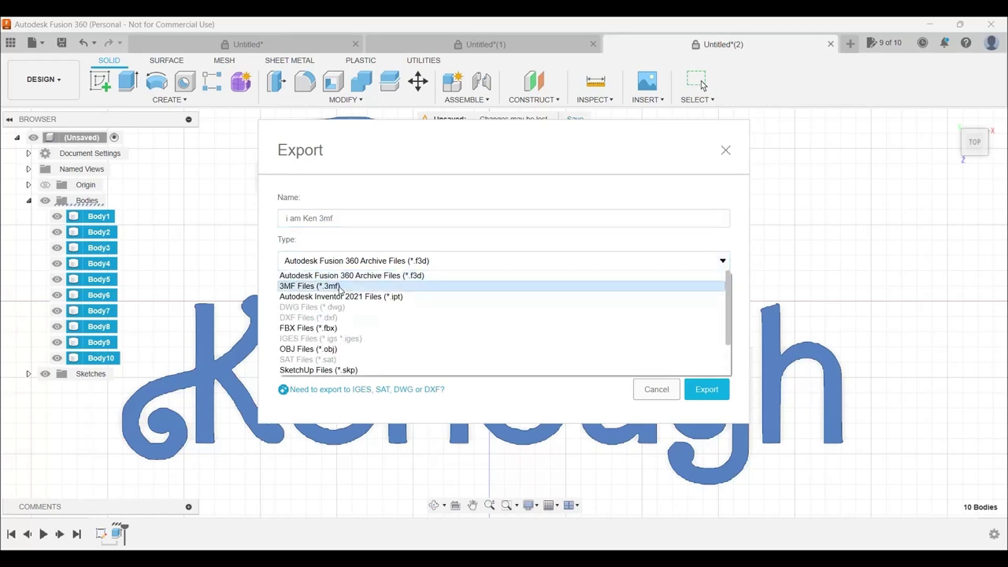
left_click(339, 287)
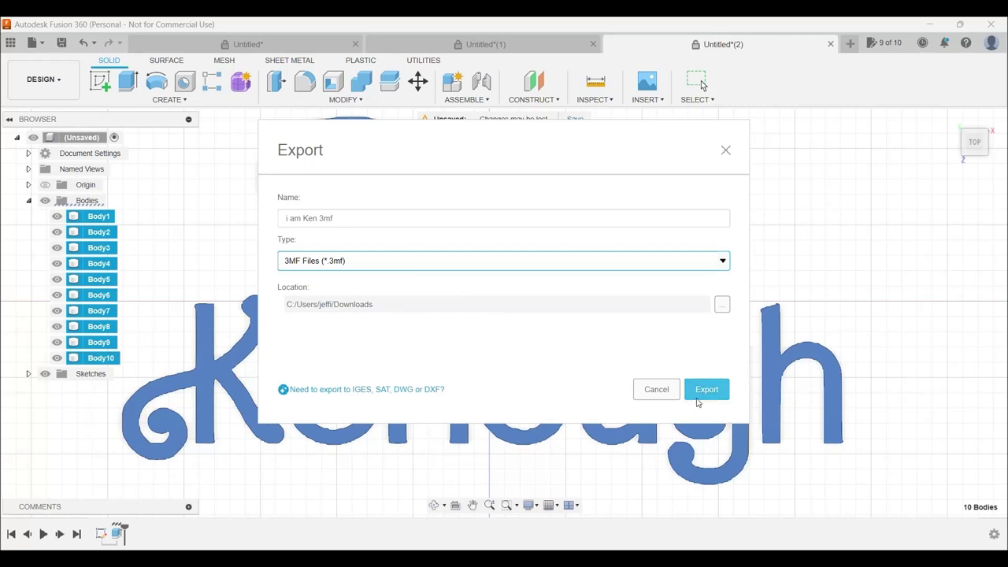
left_click(704, 397)
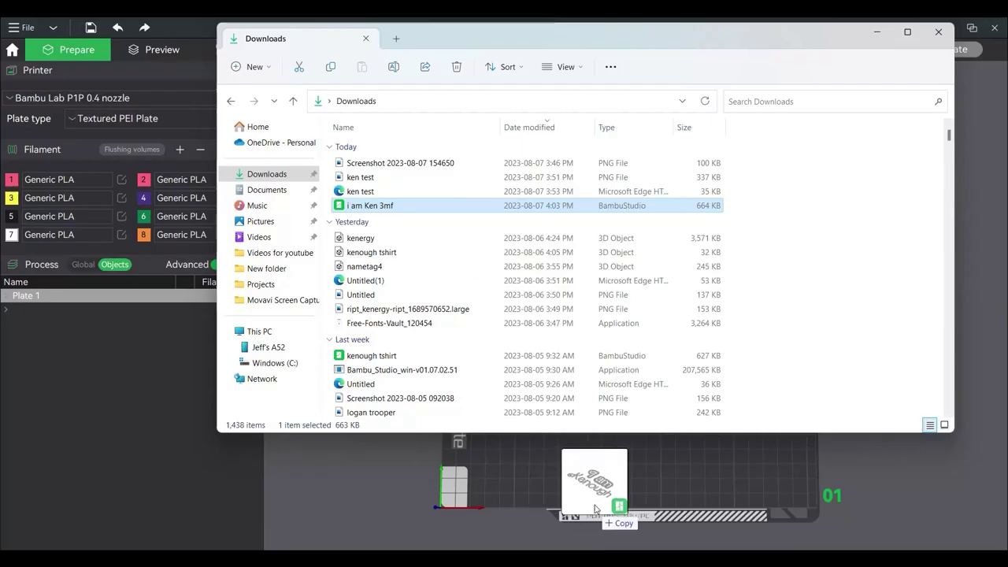
Step: Import the i am Ken 3mf onto the build plate as one multi-part object
left_click_drag(589, 510, 593, 493)
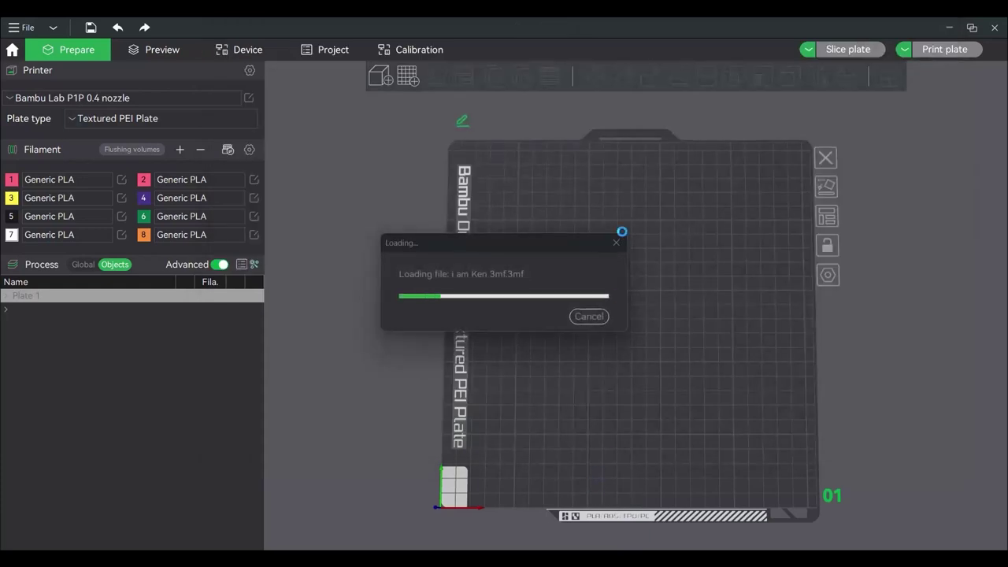
left_click(600, 343)
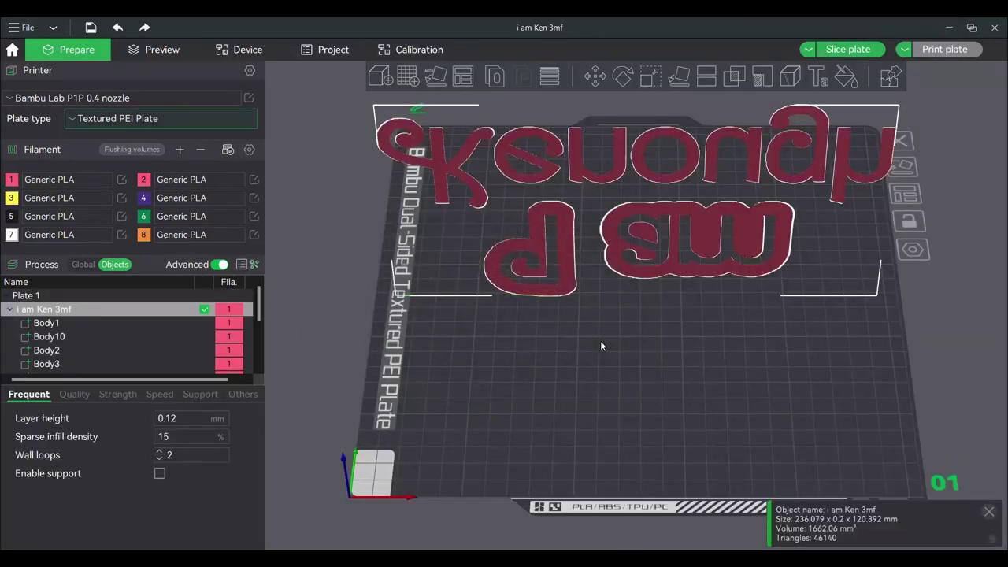
left_click_drag(624, 320, 613, 339)
Step: Lay the lettering flat on its top face so the text reads mirrored for iron-on
left_click(682, 79)
left_click(645, 204)
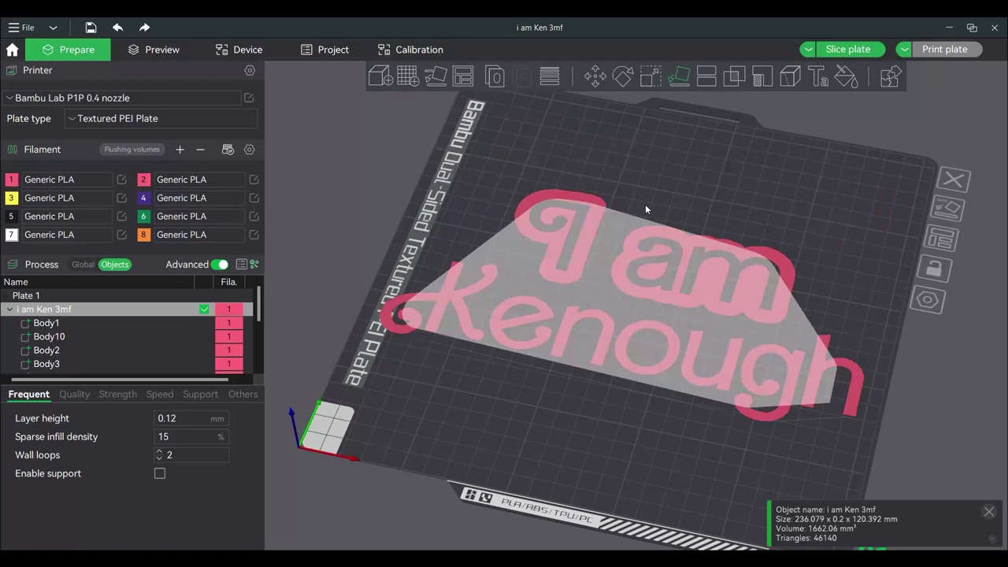
left_click(611, 387)
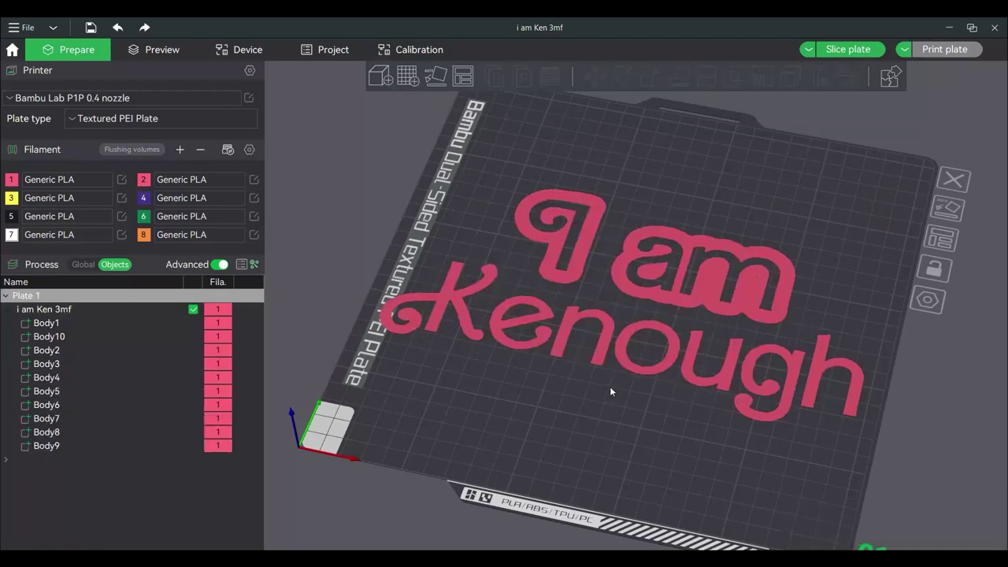
left_click(631, 293)
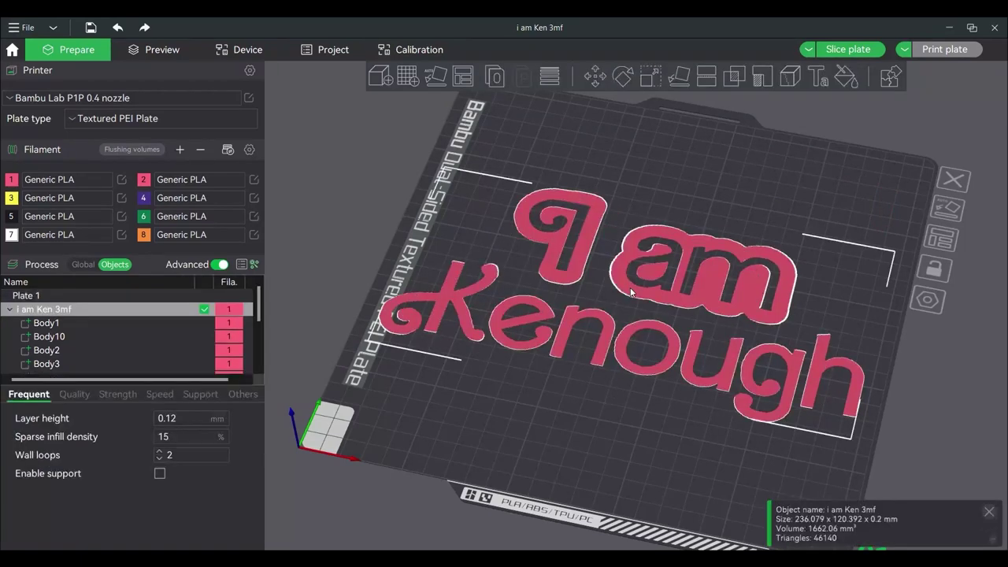
left_click(678, 80)
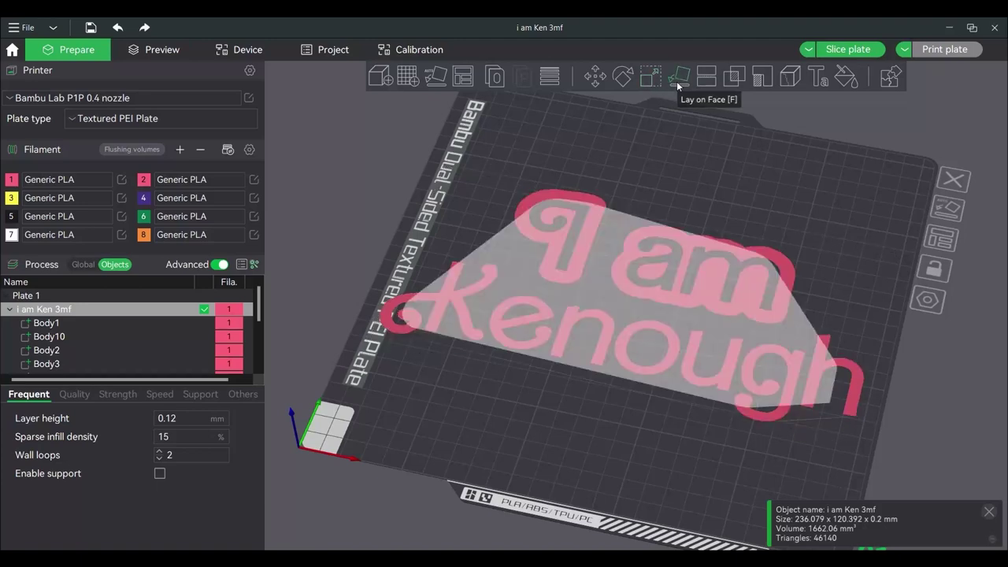
left_click(639, 302)
left_click(630, 398)
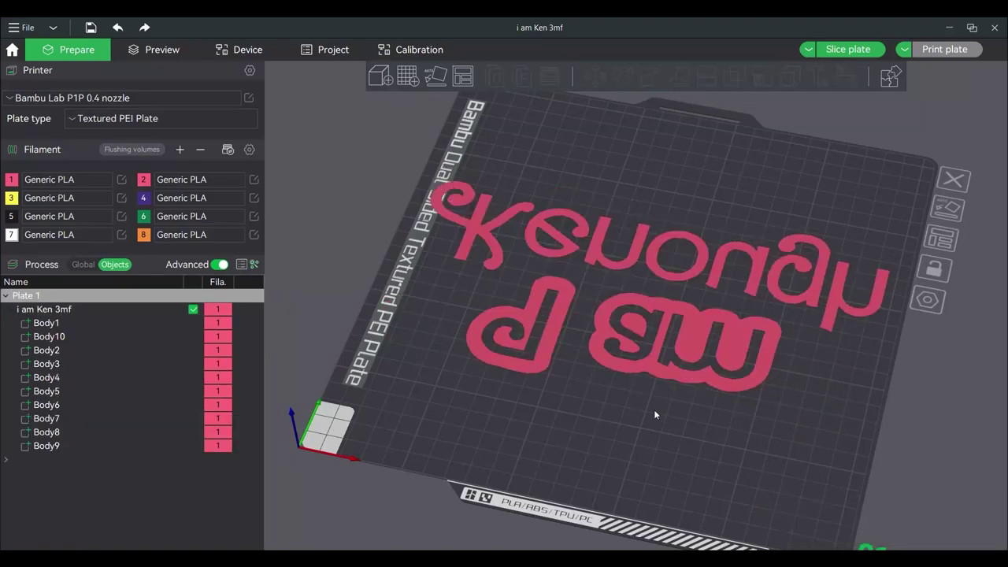
left_click_drag(654, 409, 663, 426)
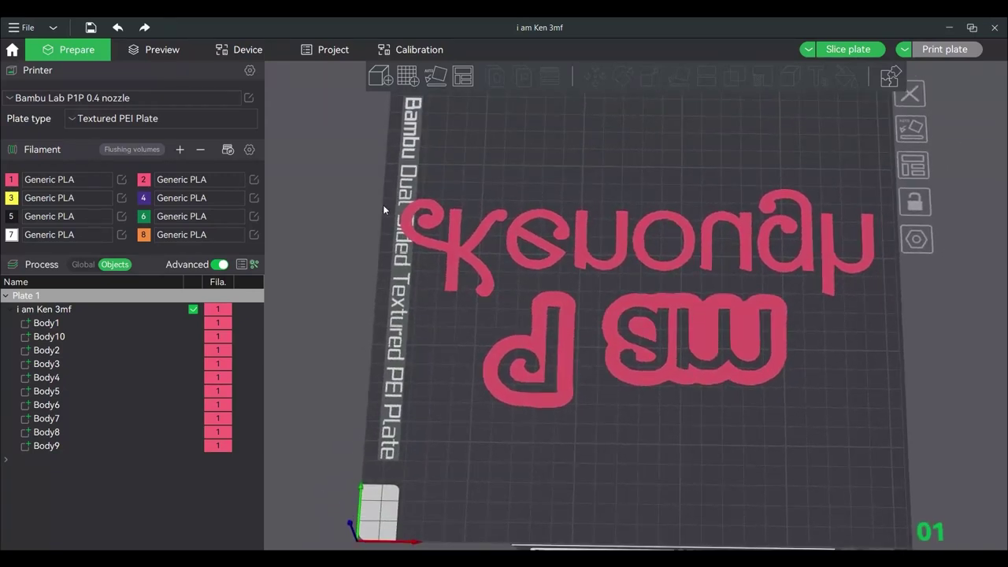
left_click(80, 264)
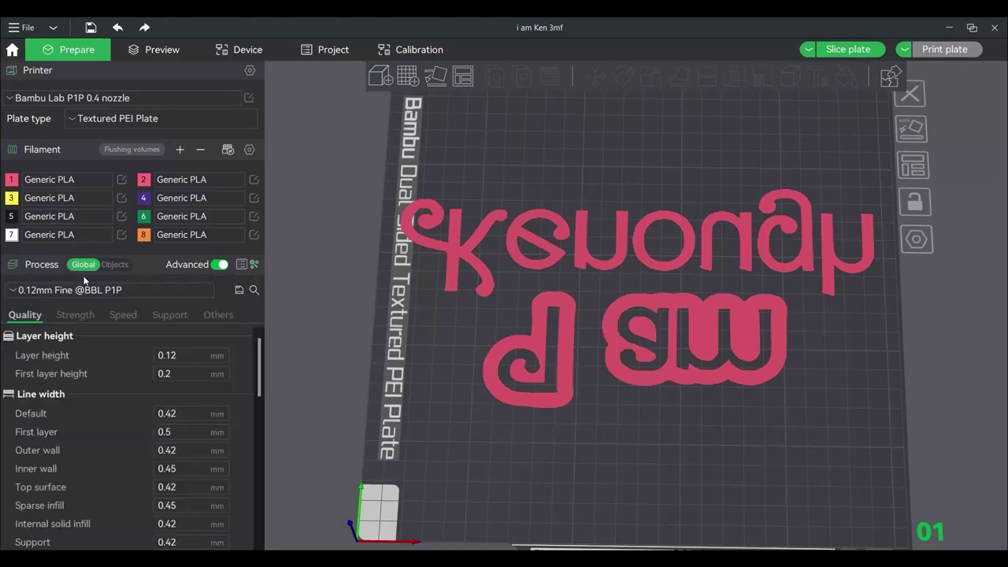
left_click(181, 373)
left_click(54, 293)
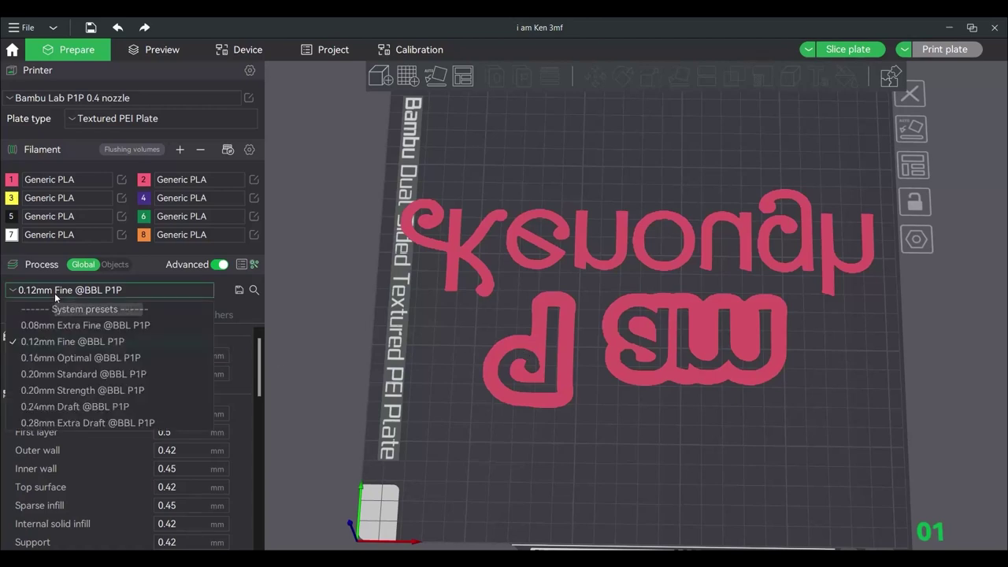
left_click(56, 374)
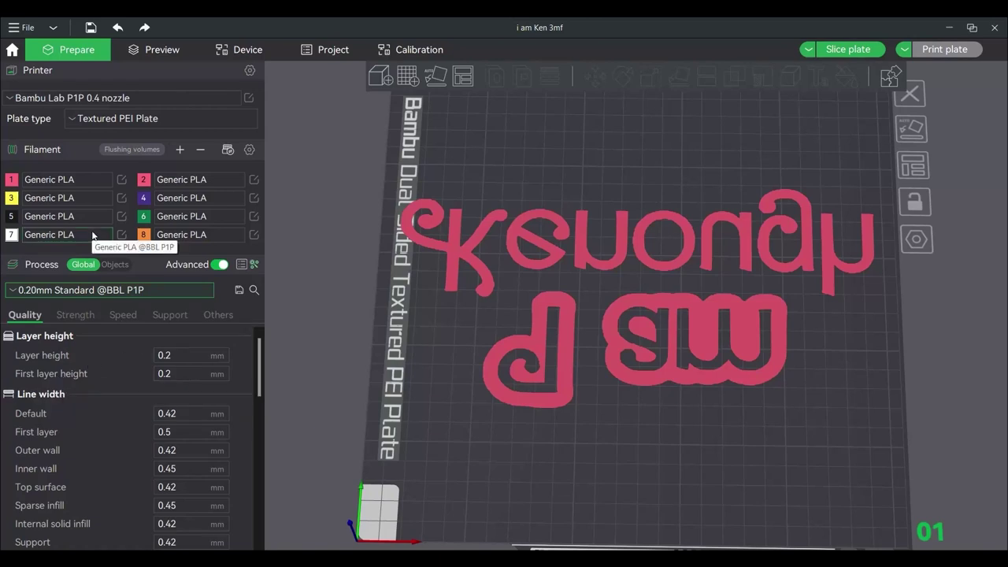